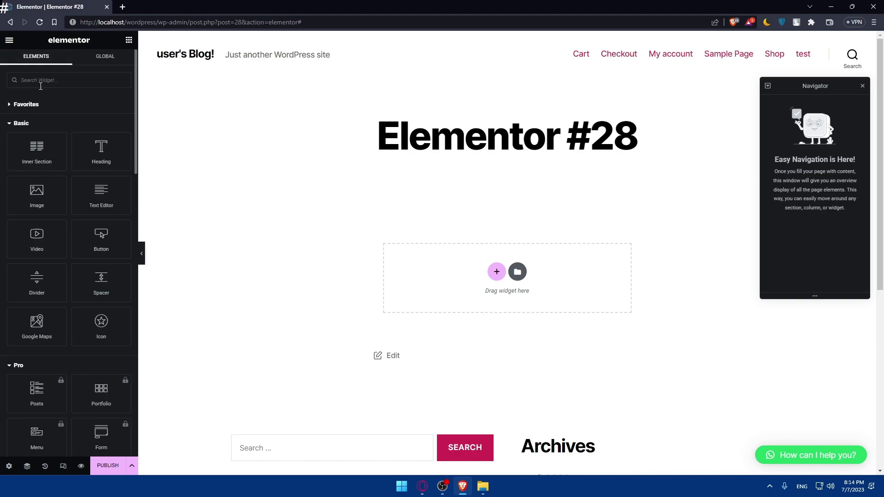
{"action": "scroll", "coordinate": [244, 225], "scroll_direction": "down", "scroll_amount": 3}
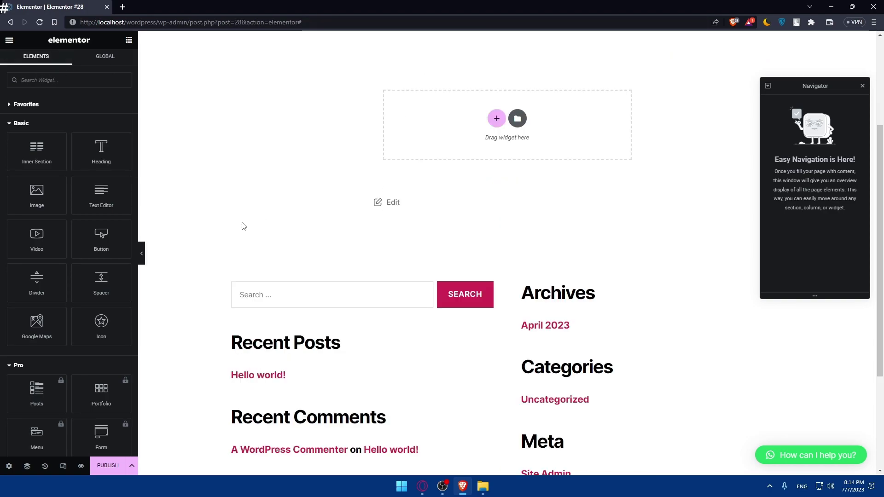
{"action": "scroll", "coordinate": [207, 257], "scroll_direction": "up", "scroll_amount": 3}
{"action": "left_click", "coordinate": [55, 394]}
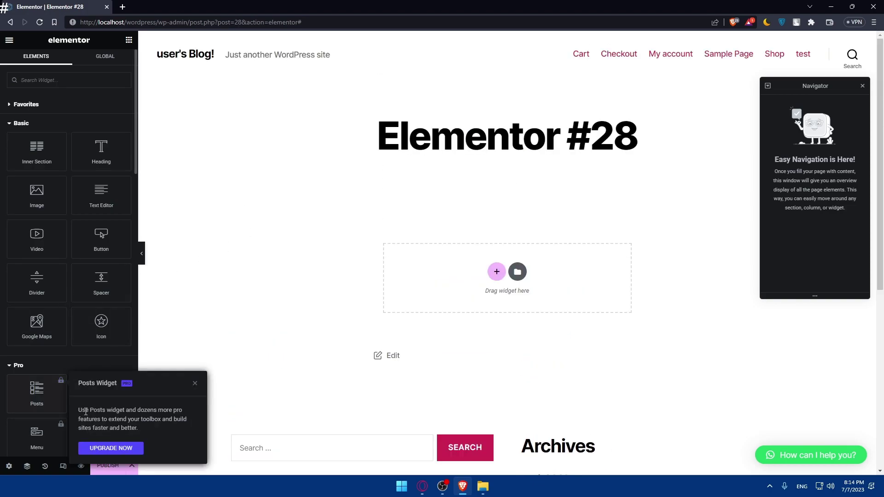
{"action": "left_click", "coordinate": [111, 446]}
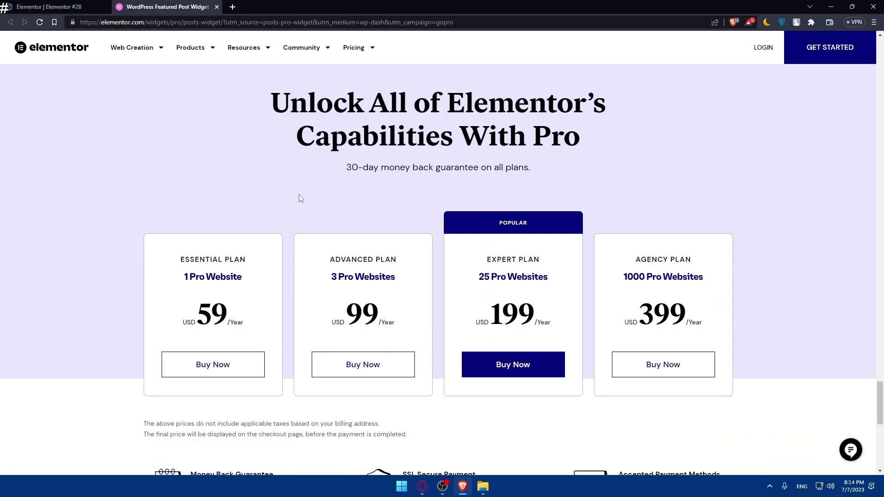
{"action": "left_click", "coordinate": [217, 6]}
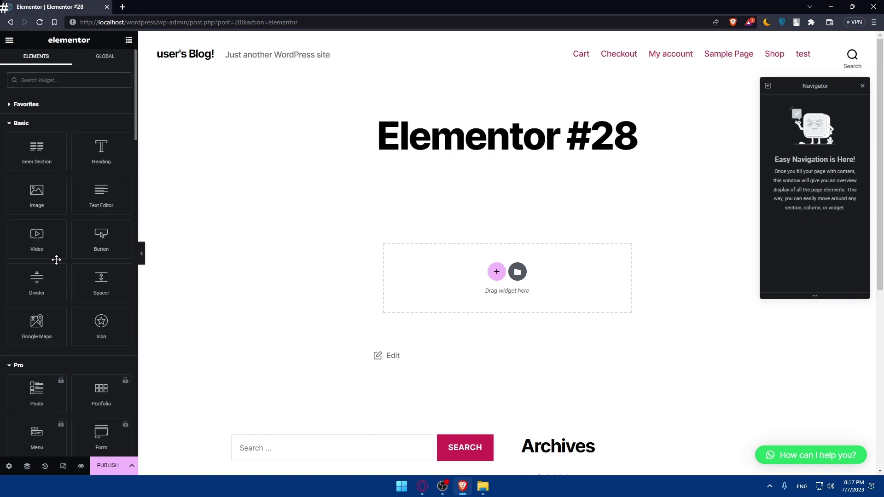
Open the Theme Builder from the editor's main menu, passing through Page Settings, User Preferences and Site Settings
{"action": "left_click", "coordinate": [9, 465]}
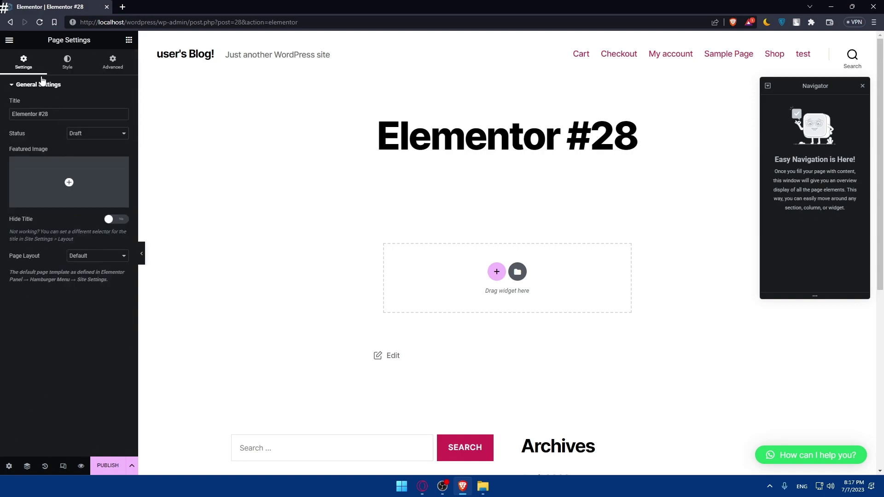
{"action": "left_click", "coordinate": [9, 40]}
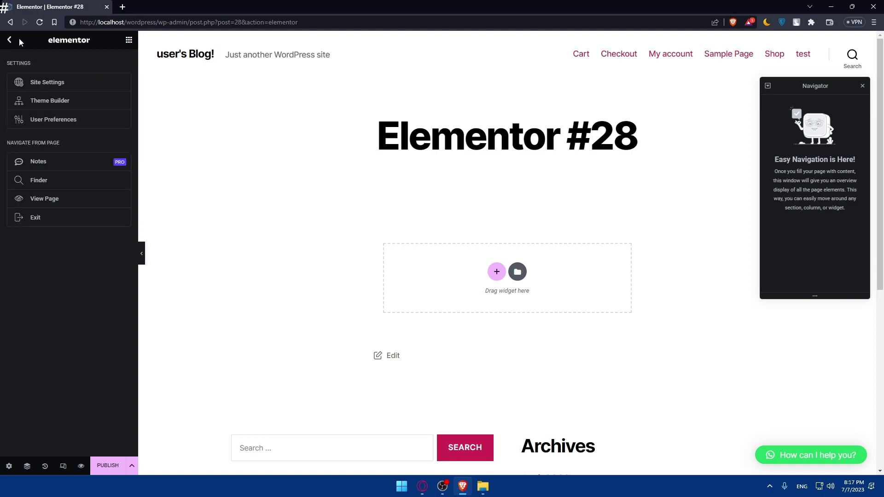
{"action": "left_click", "coordinate": [62, 122]}
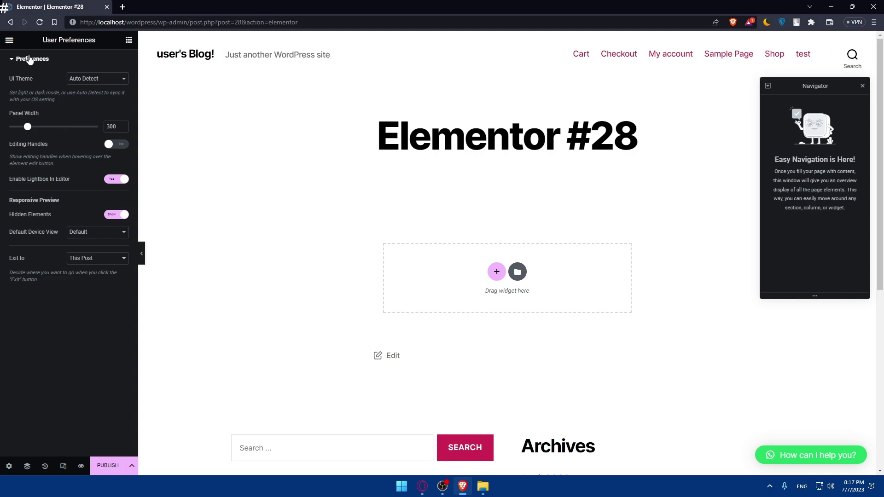
{"action": "left_click", "coordinate": [9, 40]}
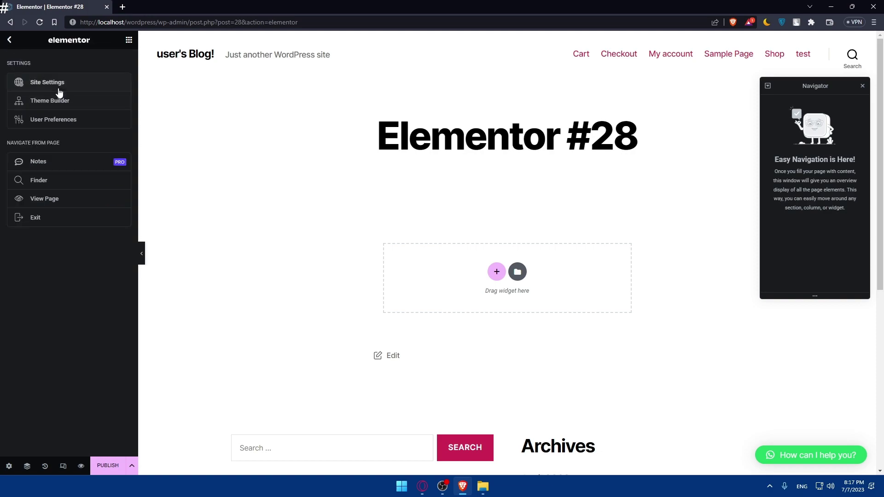
{"action": "left_click", "coordinate": [57, 83]}
{"action": "left_click", "coordinate": [11, 41]}
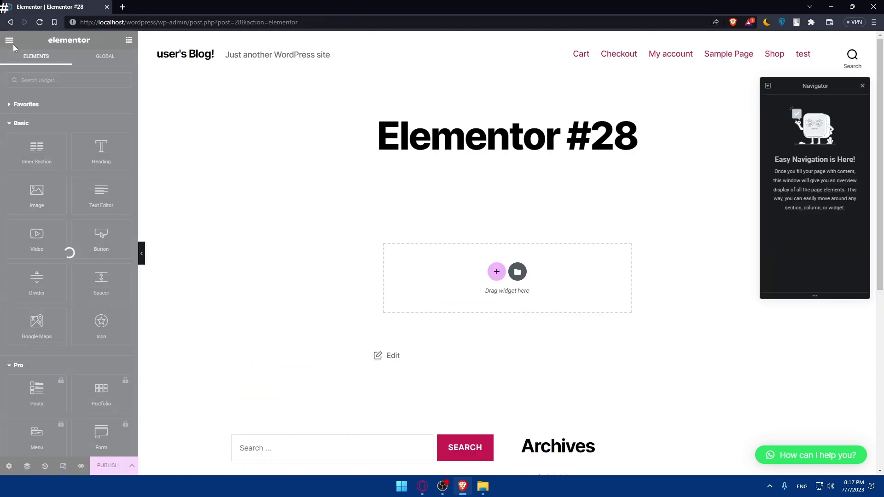
{"action": "left_click", "coordinate": [45, 102]}
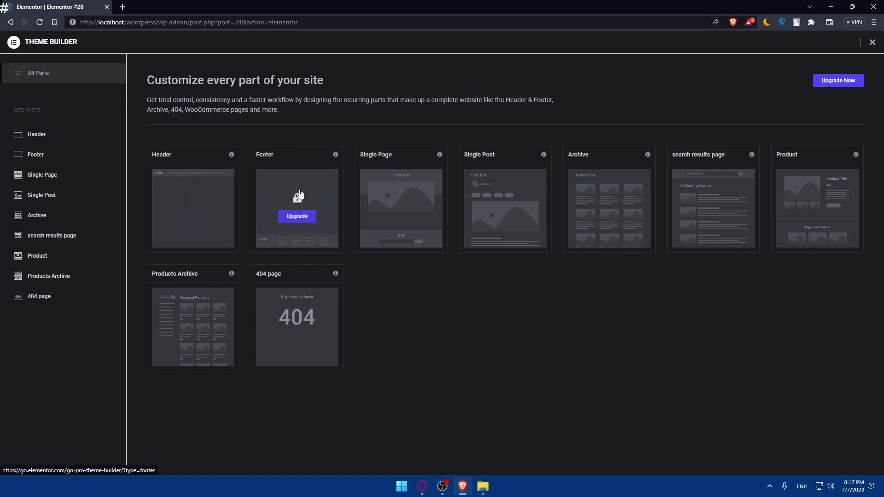
View the Theme Builder upgrade pricing, close that tab, and go back to the WordPress editor for Elementor #28
{"action": "left_click", "coordinate": [824, 86]}
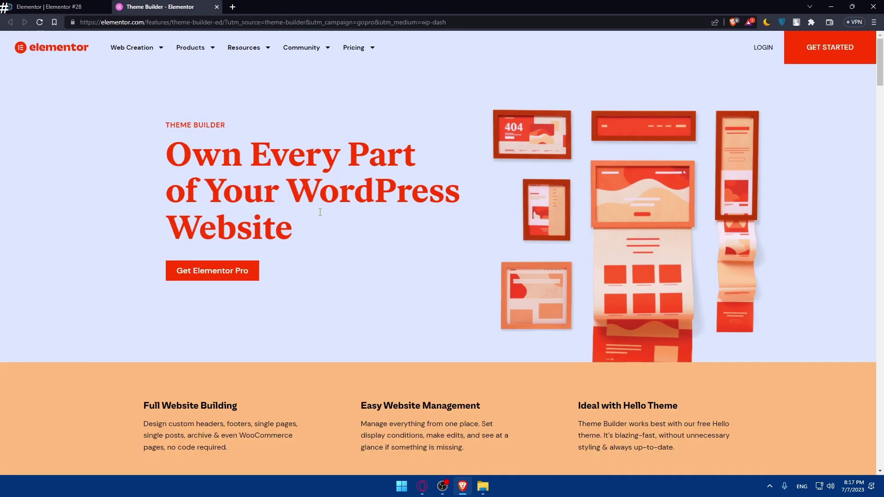
{"action": "left_click", "coordinate": [241, 272]}
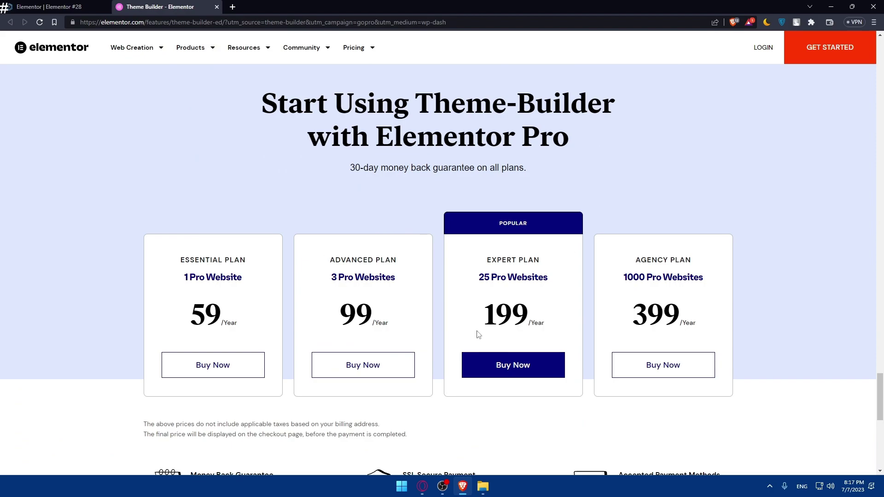
{"action": "left_click", "coordinate": [217, 6]}
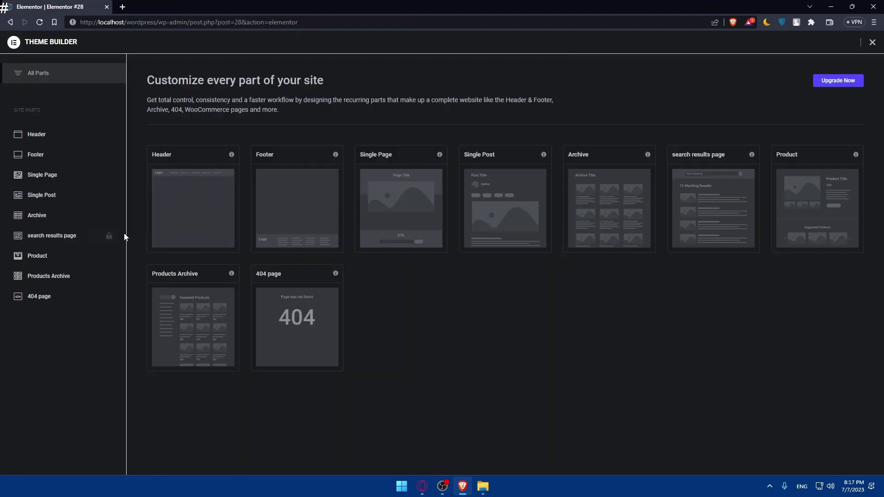
{"action": "key", "text": "alt+Left"}
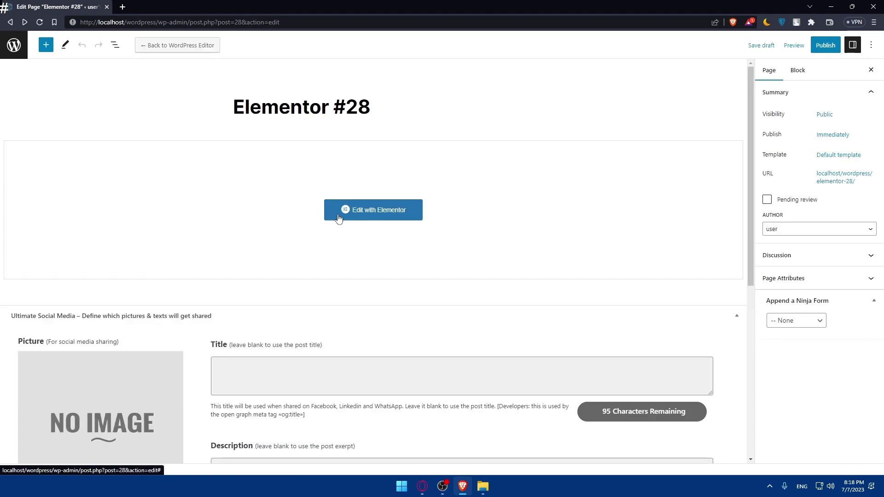
Launch Edit with Elementor for the 'Elementor #28' page from the block editor
{"action": "left_click", "coordinate": [355, 210]}
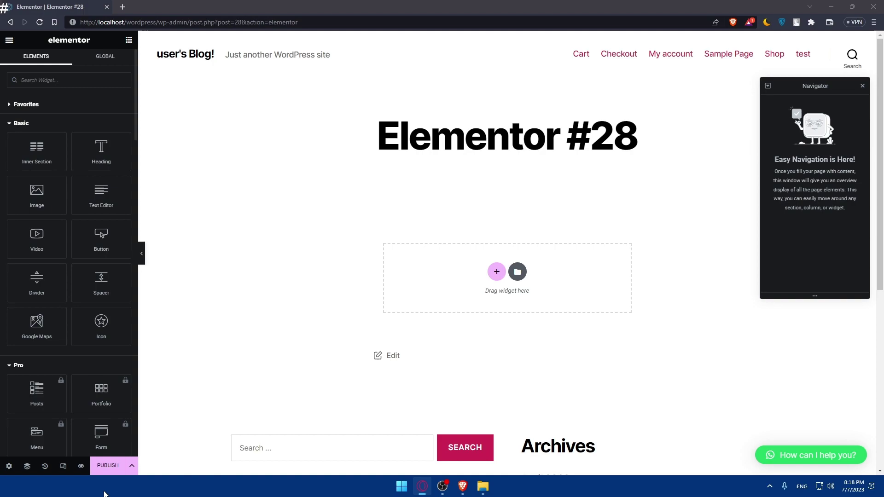
{"action": "left_click", "coordinate": [81, 466]}
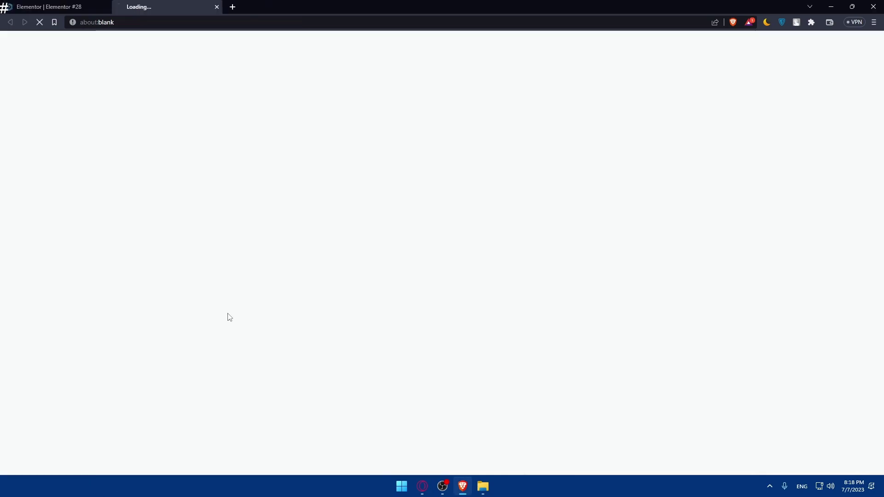
{"action": "scroll", "coordinate": [432, 261], "scroll_direction": "down", "scroll_amount": 4}
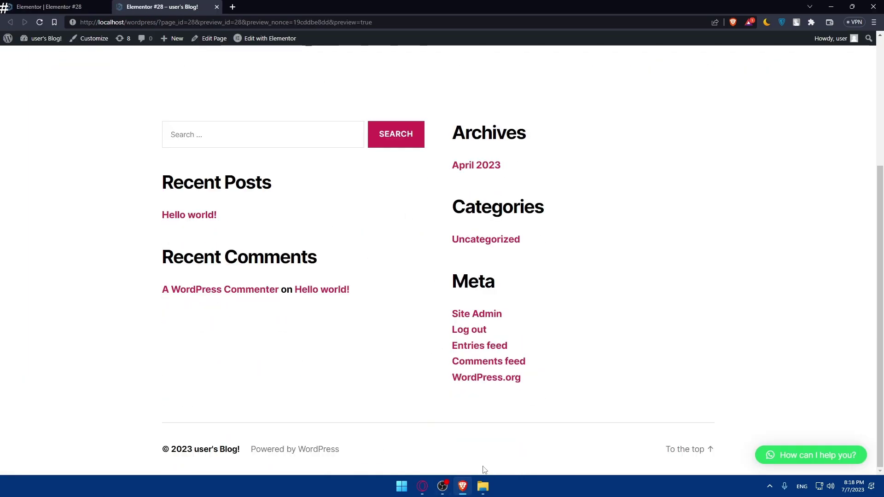
{"action": "left_click", "coordinate": [217, 7]}
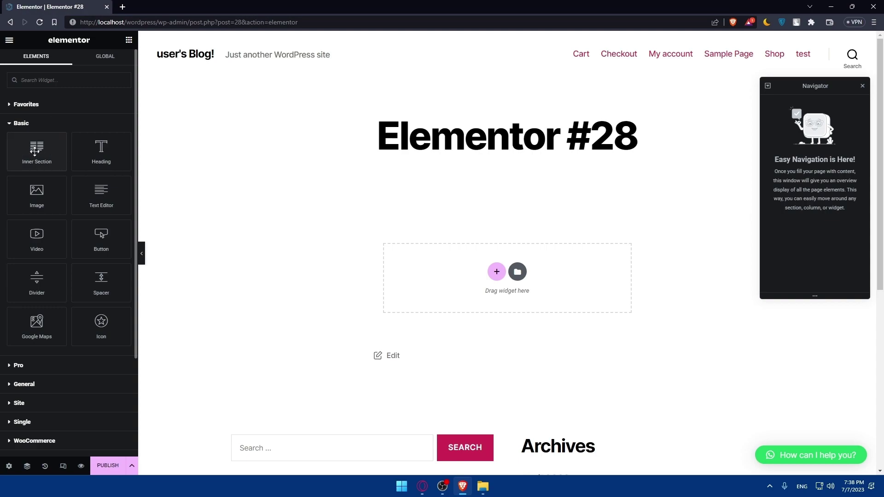
Drop a two-column inner section onto the empty page, set its boxed width to 688, and review the structure presets
{"action": "left_click_drag", "start_coordinate": [34, 151], "coordinate": [484, 276]}
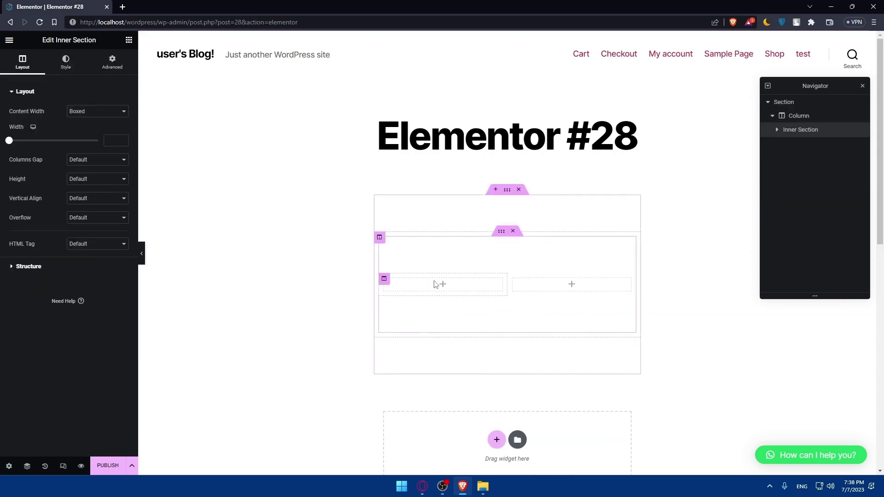
{"action": "left_click", "coordinate": [29, 91]}
{"action": "left_click", "coordinate": [31, 92]}
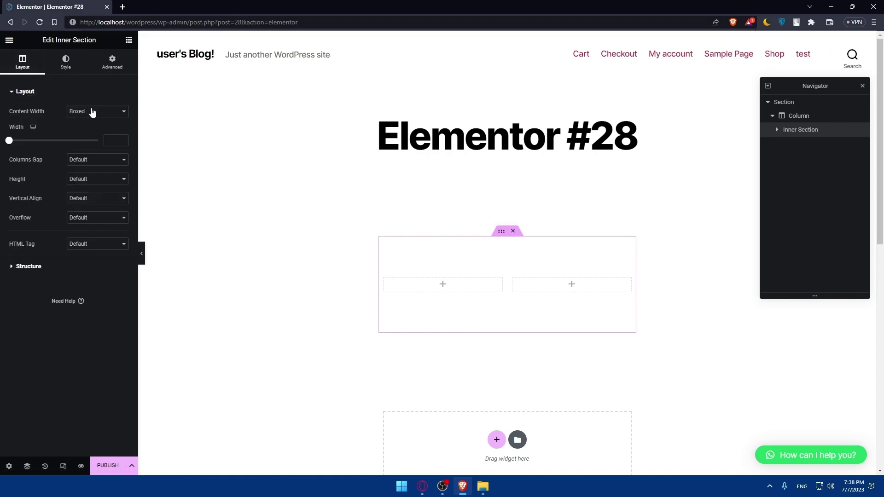
{"action": "mouse_move", "coordinate": [14, 143]}
{"action": "left_mouse_down"}
{"action": "mouse_move", "coordinate": [83, 146]}
{"action": "mouse_move", "coordinate": [34, 143]}
{"action": "mouse_move", "coordinate": [24, 155]}
{"action": "left_mouse_up"}
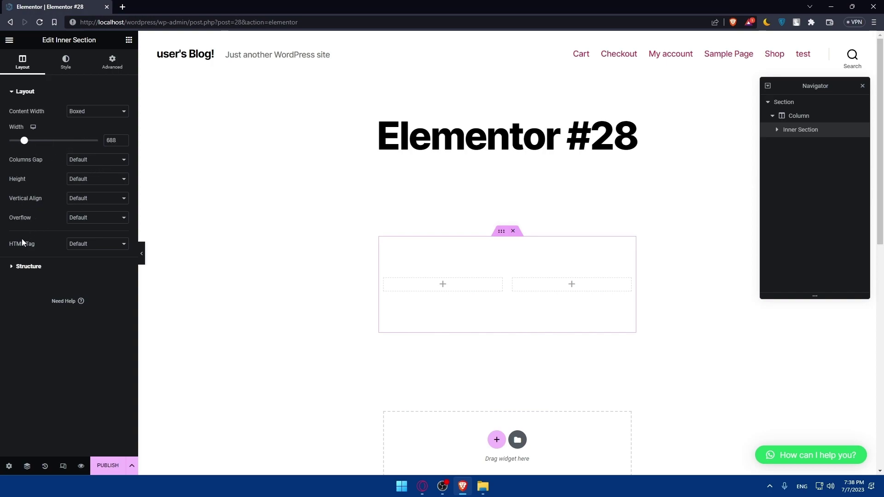
{"action": "left_click", "coordinate": [28, 266]}
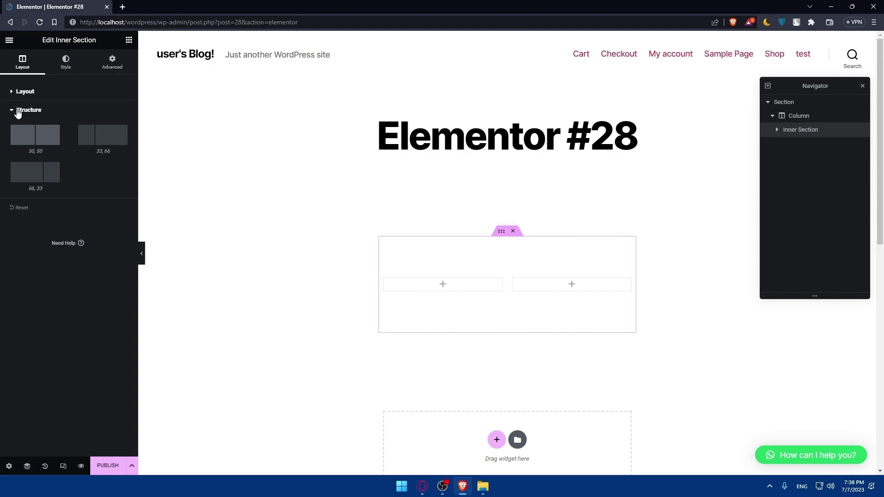
{"action": "left_click", "coordinate": [23, 92]}
Review the inner section's Style background settings: normal, hover and background overlay
{"action": "left_click", "coordinate": [76, 69]}
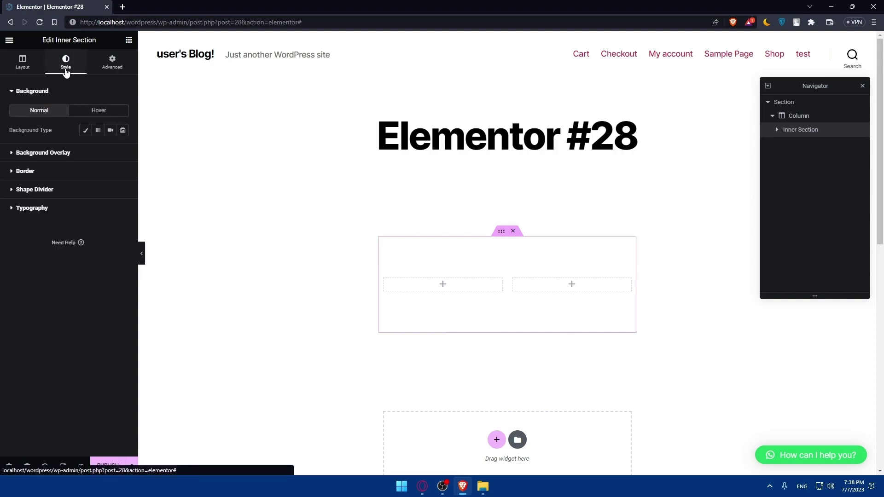
{"action": "left_click", "coordinate": [38, 92]}
{"action": "left_click", "coordinate": [37, 92]}
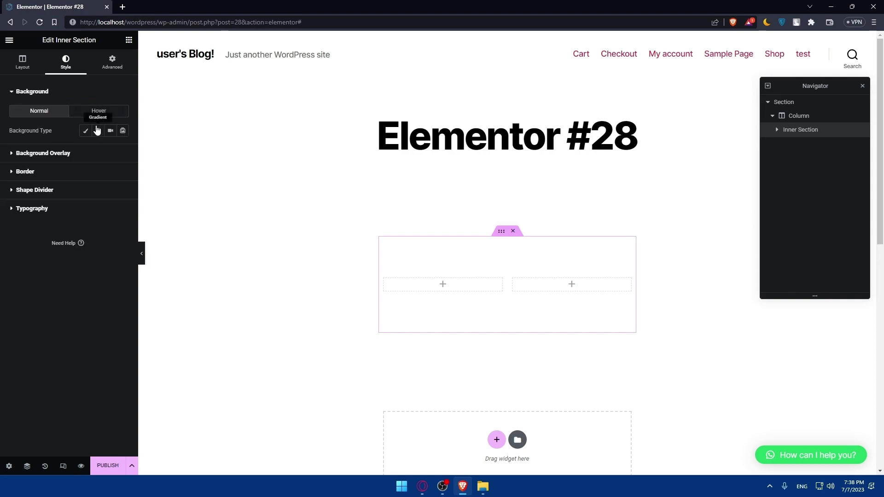
{"action": "left_click", "coordinate": [99, 111]}
{"action": "left_click", "coordinate": [46, 113]}
{"action": "left_click", "coordinate": [47, 153]}
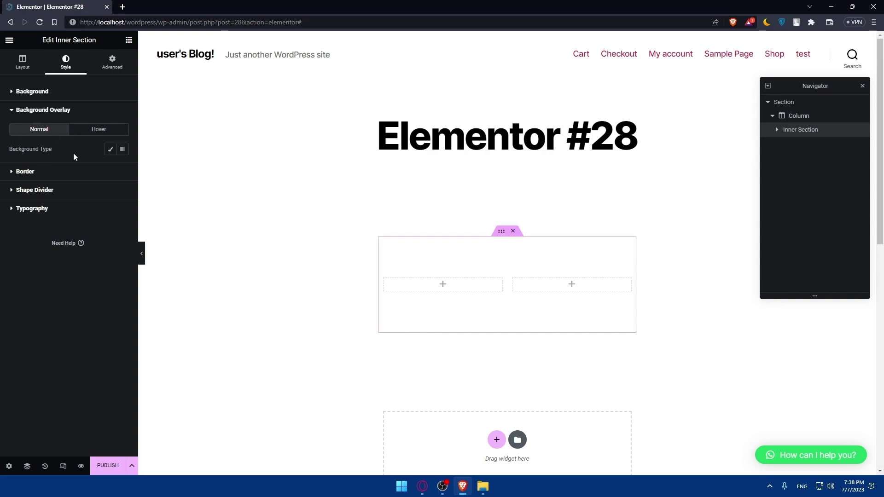
Check the inner section's border, shape divider and typography options, ending on its Advanced layout settings
{"action": "left_click", "coordinate": [41, 174]}
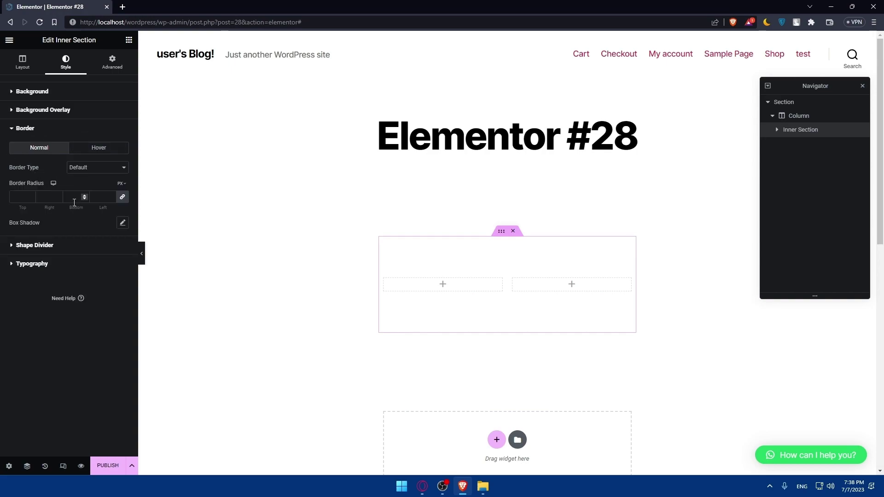
{"action": "left_click", "coordinate": [33, 249]}
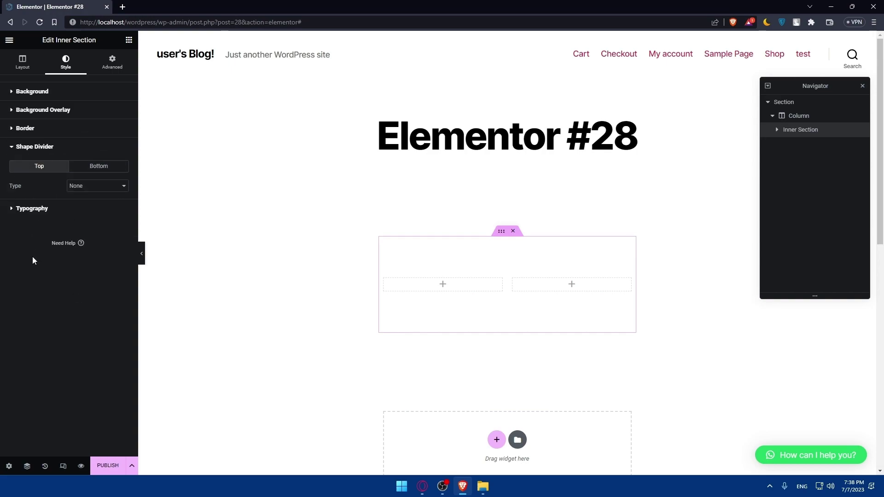
{"action": "left_click", "coordinate": [47, 209]}
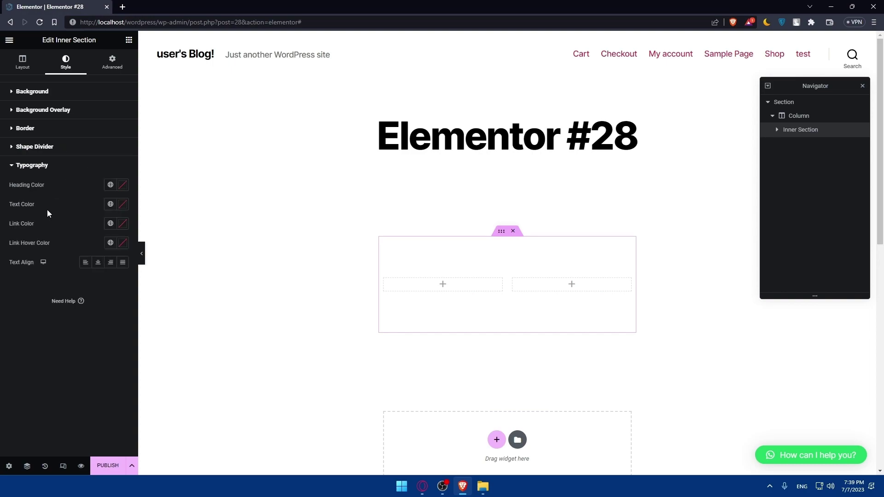
{"action": "left_click", "coordinate": [111, 66]}
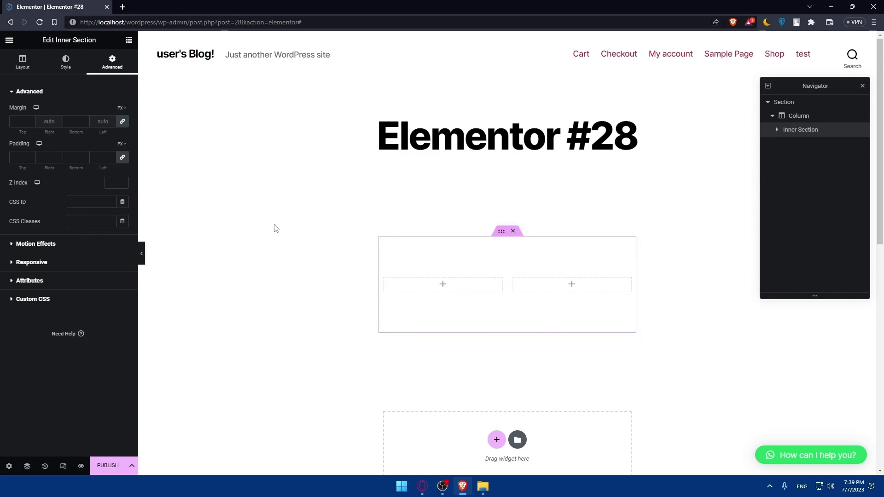
Review the inner section's motion effects, responsive, attributes and custom CSS options, then add a Heading widget above it
{"action": "left_click", "coordinate": [39, 246]}
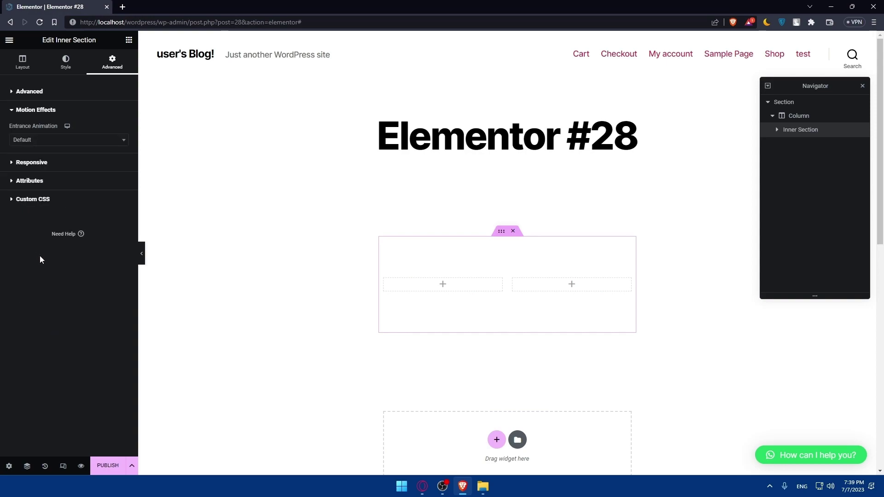
{"action": "left_click", "coordinate": [43, 165]}
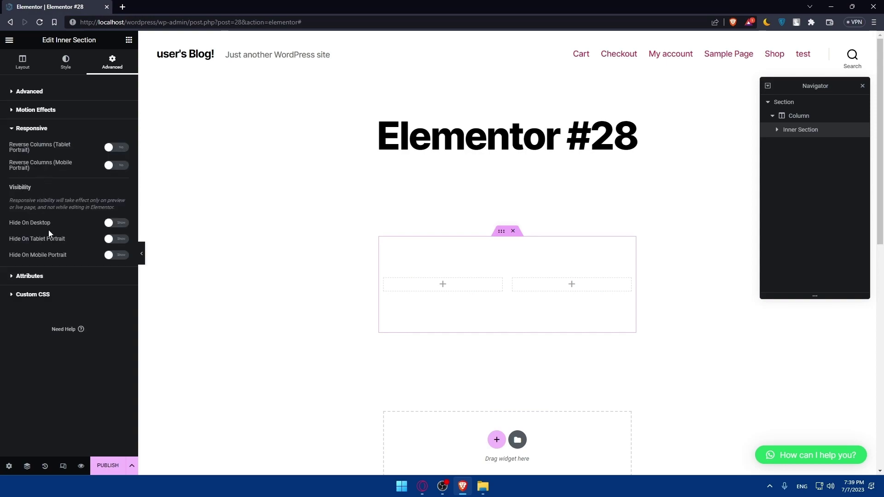
{"action": "left_click", "coordinate": [44, 276]}
{"action": "left_click", "coordinate": [47, 308]}
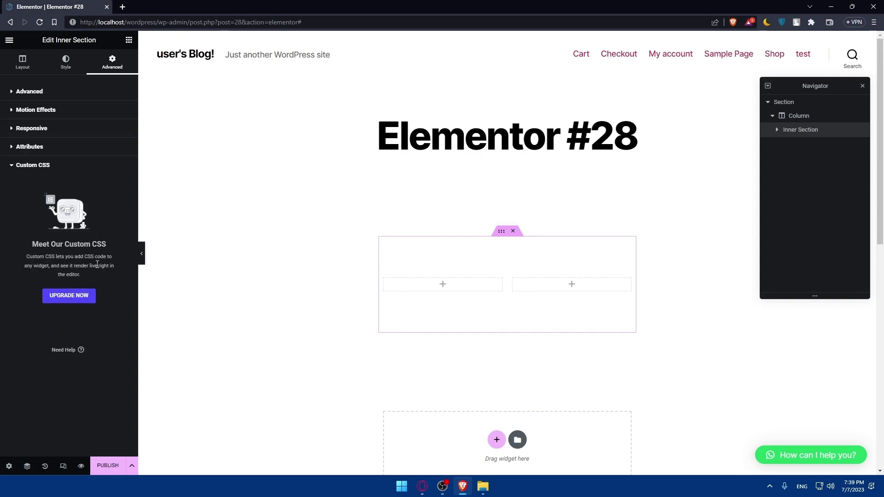
{"action": "left_click", "coordinate": [14, 147]}
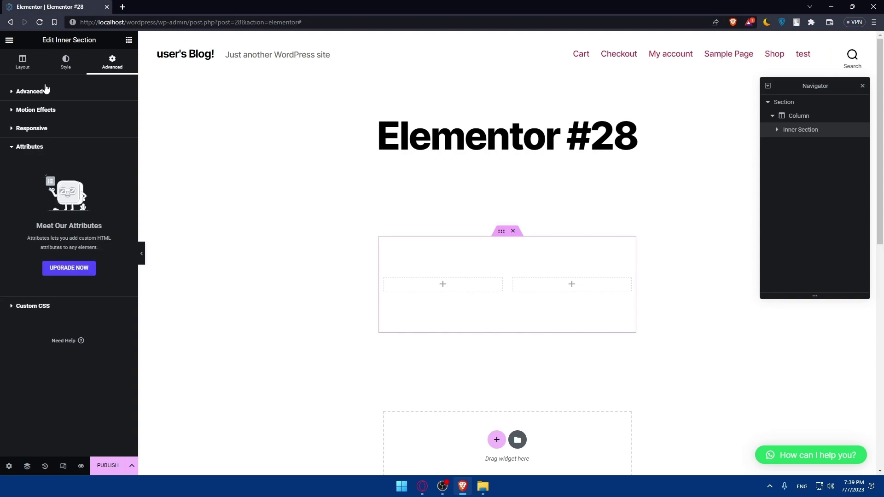
{"action": "left_click", "coordinate": [128, 41]}
{"action": "left_click_drag", "start_coordinate": [100, 157], "coordinate": [488, 271]}
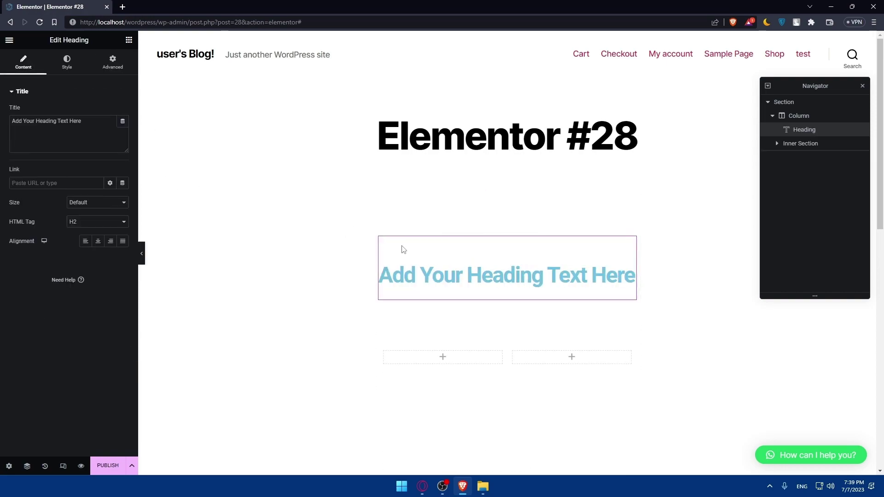
Change the heading text to 'test' and centre-align it
{"action": "triple_click", "coordinate": [88, 127]}
{"action": "type", "text": "test"}
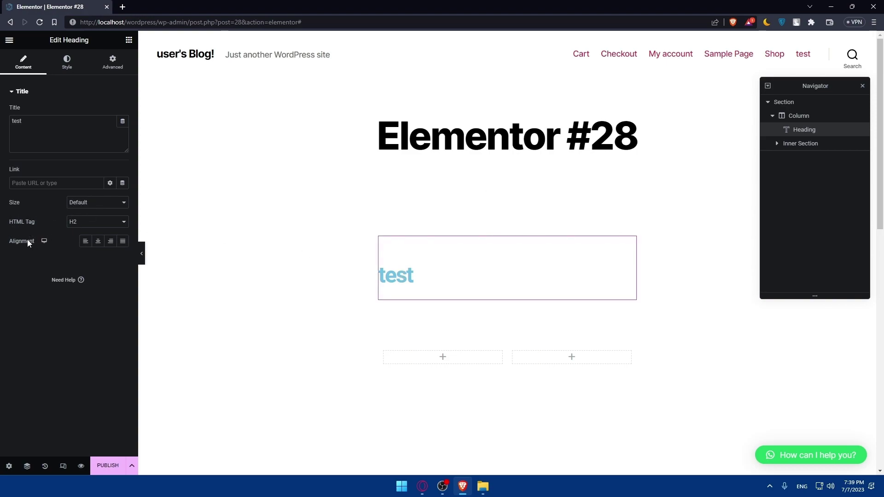
{"action": "left_click", "coordinate": [111, 241]}
{"action": "left_click", "coordinate": [98, 241]}
Look through the heading's Style and Advanced settings, then add an Image widget below it
{"action": "left_click", "coordinate": [67, 62]}
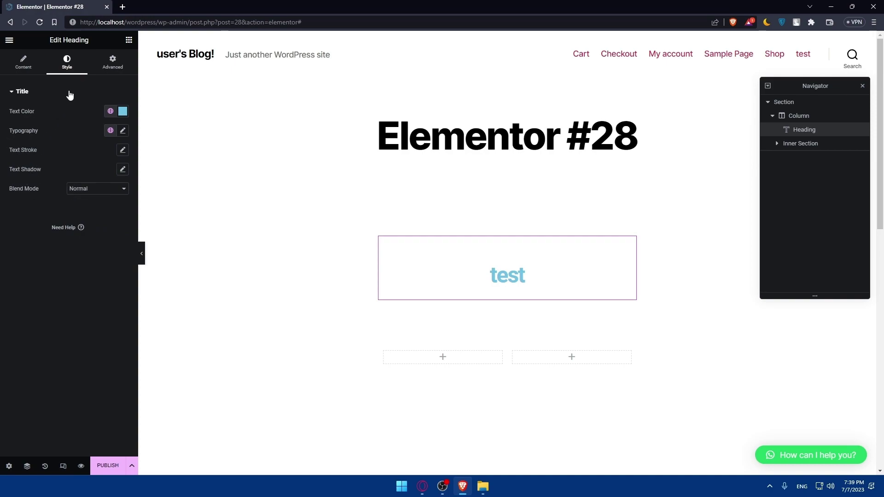
{"action": "left_click", "coordinate": [105, 64]}
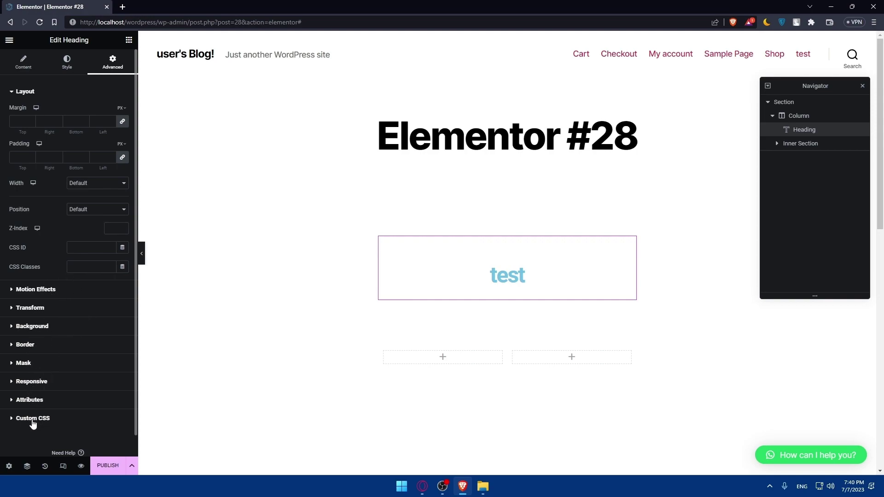
{"action": "left_click", "coordinate": [129, 40]}
{"action": "left_click_drag", "start_coordinate": [45, 199], "coordinate": [463, 272]}
Upload the cartoon picture from Downloads and insert it into the Image widget
{"action": "scroll", "coordinate": [489, 274], "scroll_direction": "down", "scroll_amount": 3}
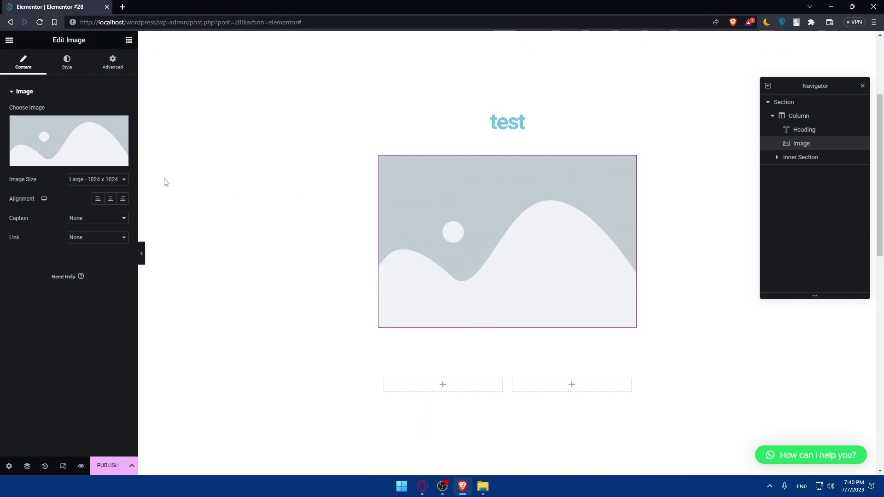
{"action": "left_click", "coordinate": [74, 159]}
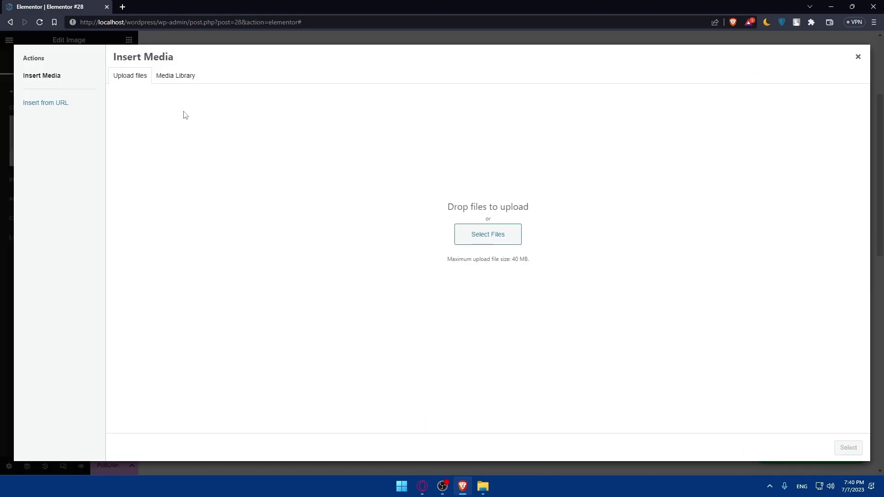
{"action": "left_click", "coordinate": [477, 240]}
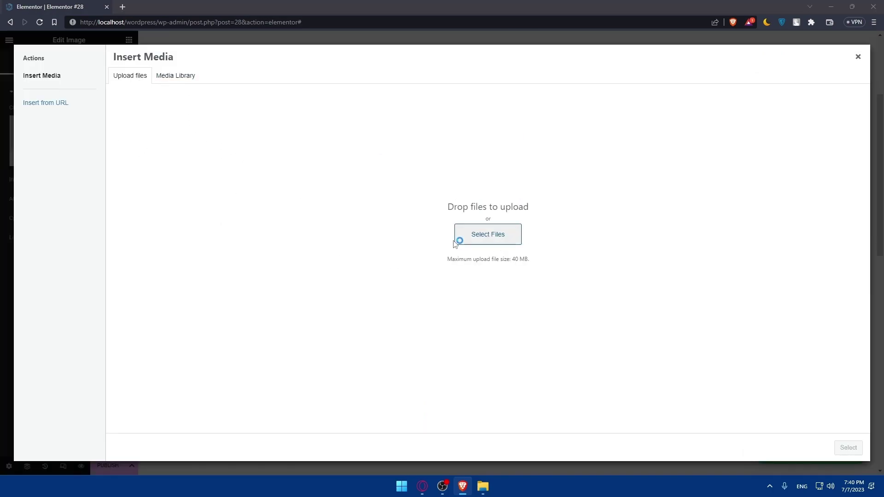
{"action": "left_click", "coordinate": [270, 190]}
{"action": "scroll", "coordinate": [394, 230], "scroll_direction": "down", "scroll_amount": 5}
{"action": "double_click", "coordinate": [396, 255]}
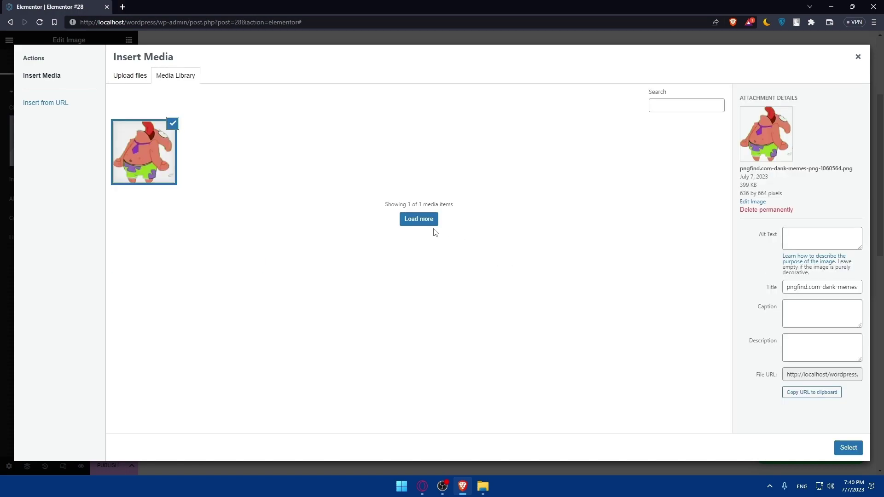
{"action": "left_click", "coordinate": [851, 448]}
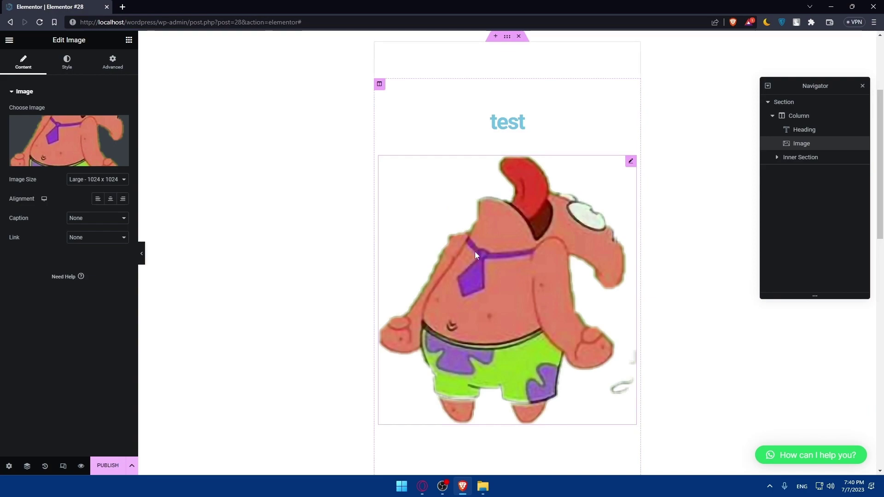
Set the image size to Thumbnail - 150 x 150 after trying Medium and 2048x2048
{"action": "left_click", "coordinate": [98, 181]}
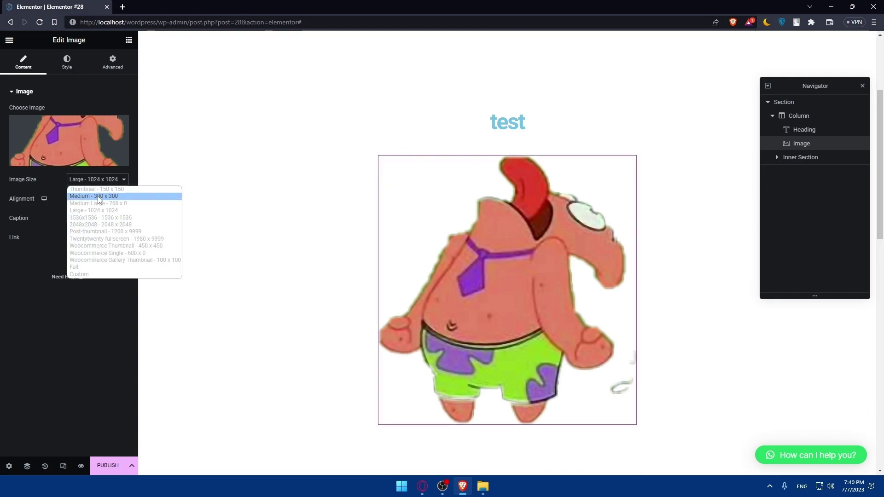
{"action": "left_click", "coordinate": [98, 196]}
{"action": "left_click", "coordinate": [102, 180]}
{"action": "left_click", "coordinate": [109, 189]}
{"action": "left_click", "coordinate": [104, 180]}
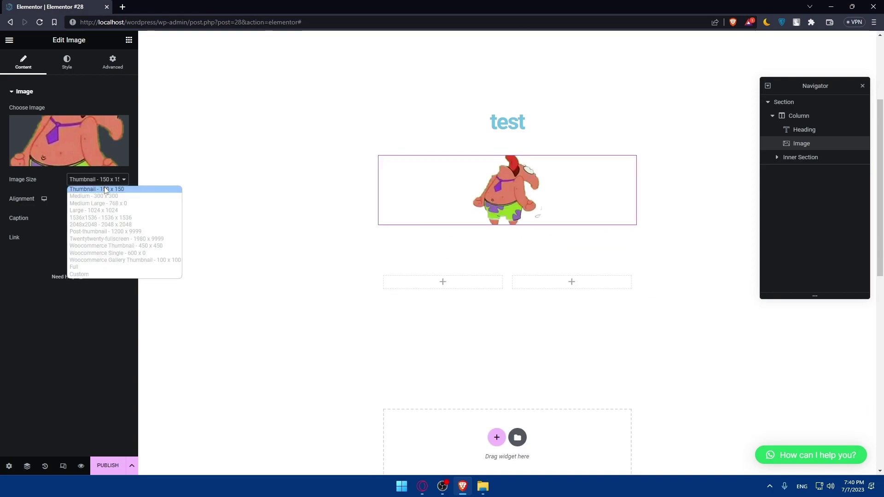
{"action": "left_click", "coordinate": [103, 225]}
{"action": "left_click", "coordinate": [99, 180]}
{"action": "left_click", "coordinate": [101, 197]}
{"action": "left_click", "coordinate": [102, 180]}
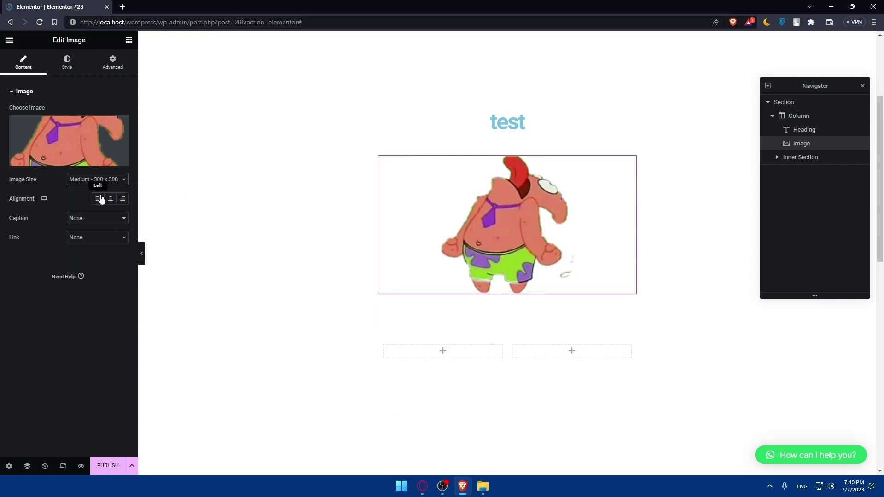
{"action": "left_click", "coordinate": [104, 190]}
Centre the image and leave it with no caption and no link
{"action": "left_click", "coordinate": [98, 199]}
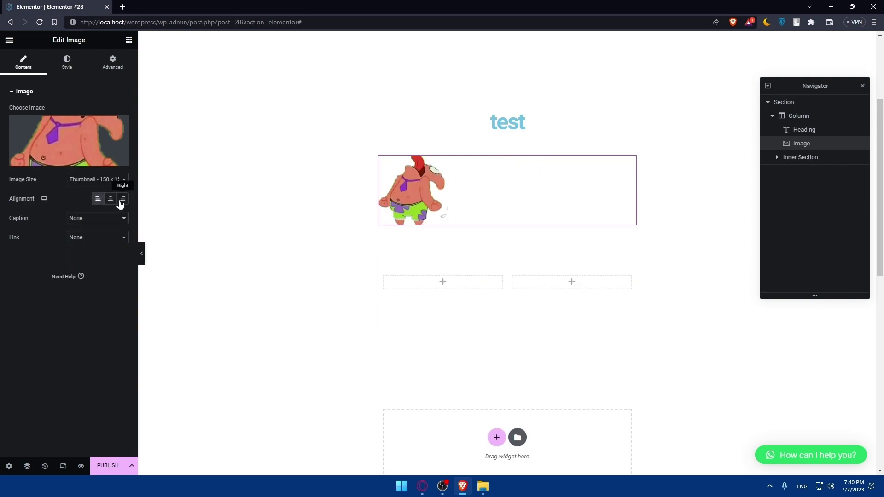
{"action": "left_click", "coordinate": [120, 201]}
{"action": "left_click", "coordinate": [111, 199]}
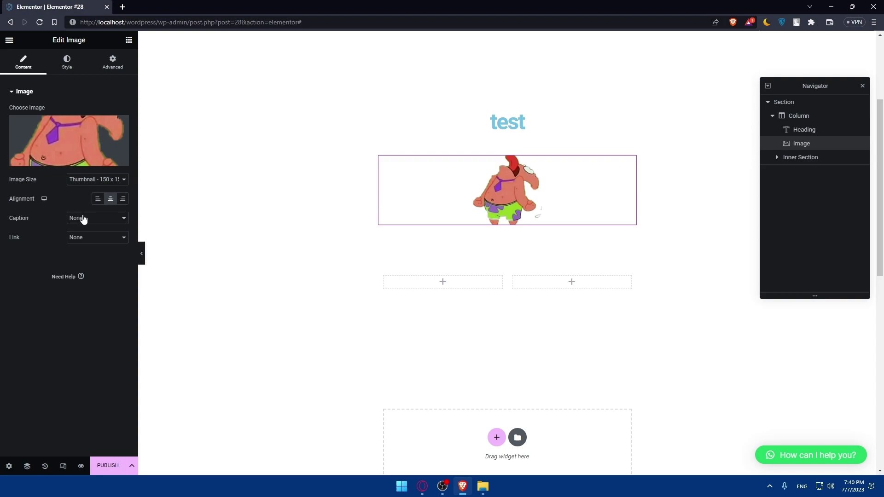
{"action": "left_click", "coordinate": [83, 218]}
{"action": "left_click", "coordinate": [77, 223]}
{"action": "left_click", "coordinate": [81, 238]}
{"action": "left_click", "coordinate": [83, 245]}
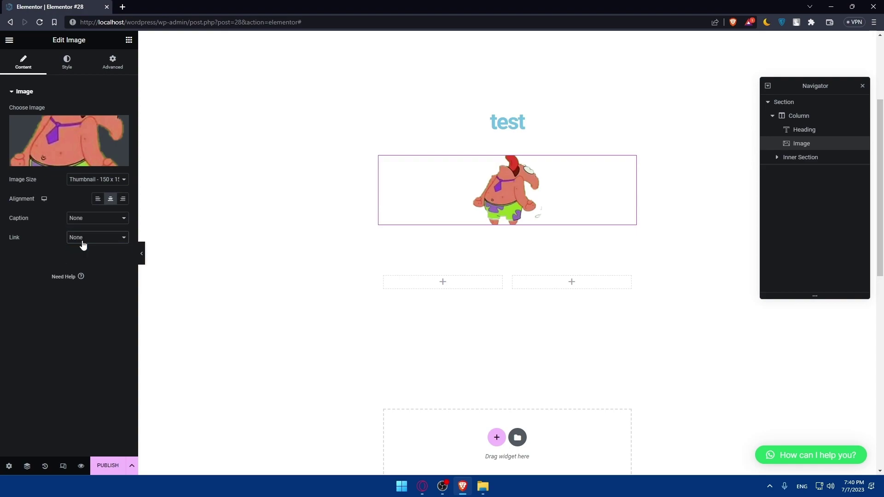
{"action": "left_click", "coordinate": [63, 61]}
Shrink the image's width with the slider and check its Advanced layout settings
{"action": "left_click_drag", "start_coordinate": [9, 121], "coordinate": [13, 182]}
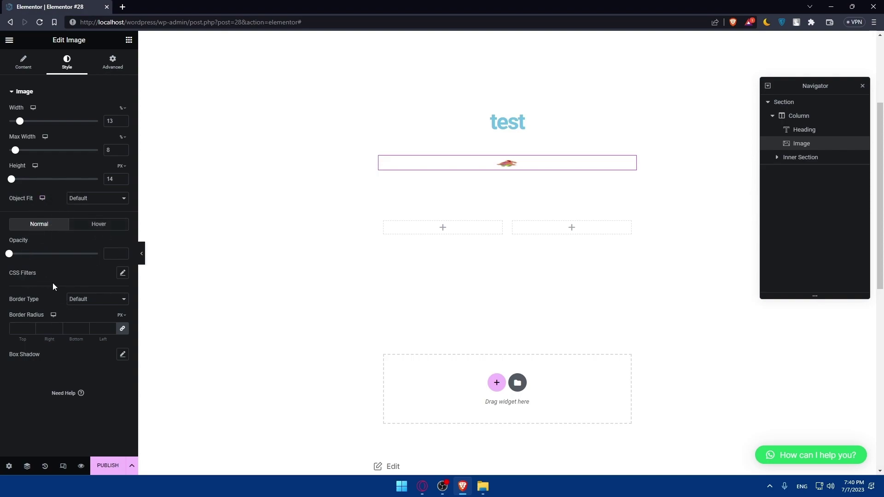
{"action": "left_click", "coordinate": [121, 67]}
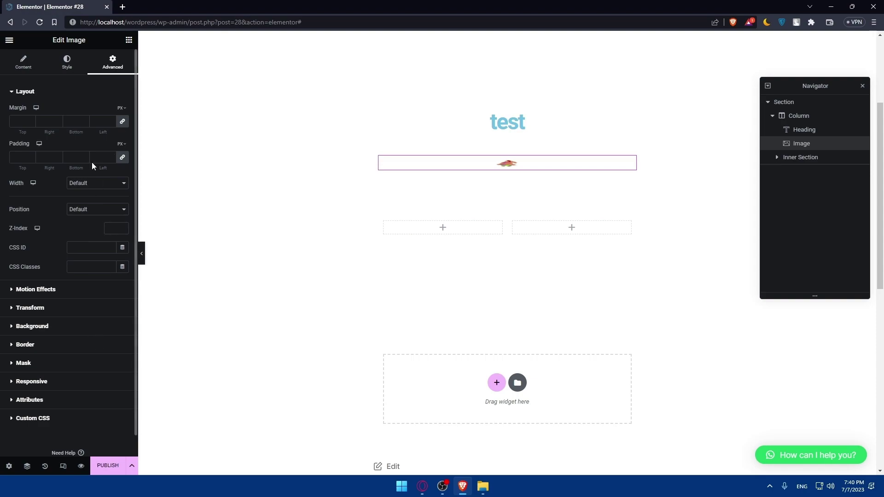
{"action": "left_click", "coordinate": [129, 40]}
Add a Text Editor widget below the image and look through its content, style and advanced settings
{"action": "left_click_drag", "start_coordinate": [109, 191], "coordinate": [456, 211]}
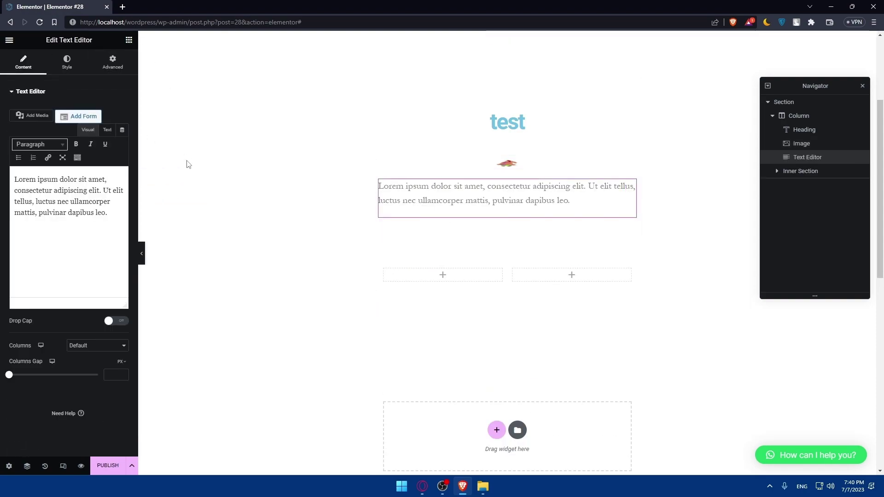
{"action": "triple_click", "coordinate": [76, 207]}
{"action": "left_click", "coordinate": [92, 92]}
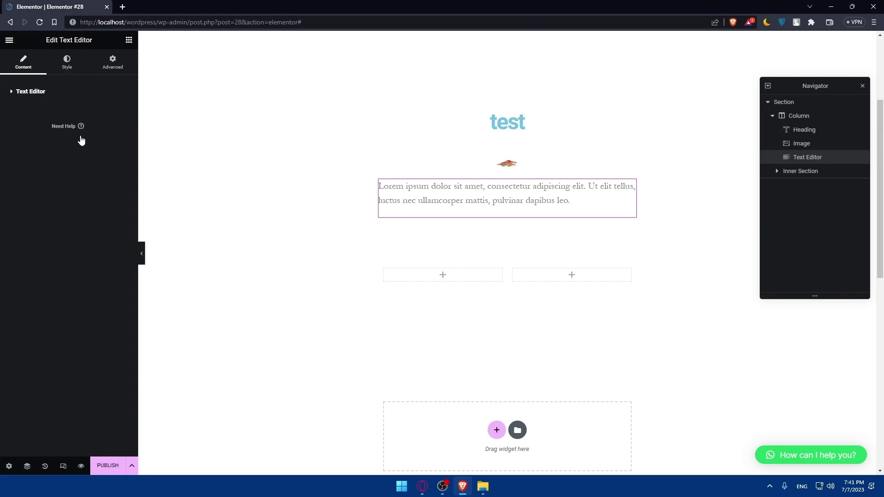
{"action": "left_click", "coordinate": [30, 93]}
{"action": "left_click", "coordinate": [68, 62]}
{"action": "left_click", "coordinate": [113, 62]}
{"action": "left_click", "coordinate": [54, 69]}
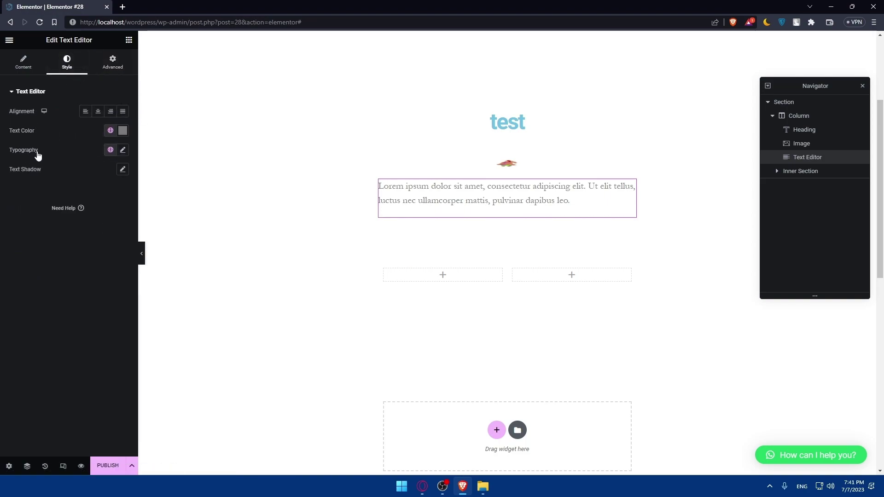
{"action": "left_click", "coordinate": [25, 64]}
Replace the Lorem ipsum placeholder with 'test' followed by a new empty paragraph
{"action": "left_click_drag", "start_coordinate": [107, 213], "coordinate": [2, 170]}
{"action": "type", "text": "tes"}
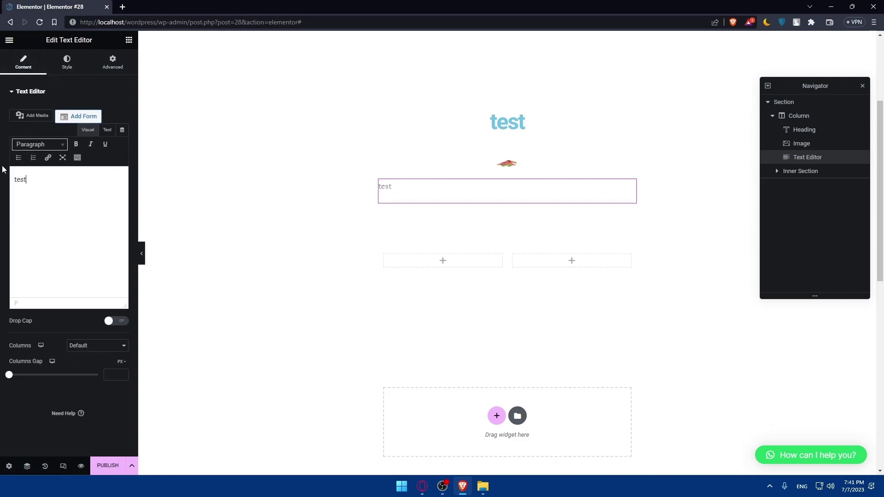
{"action": "type", "text": "t"}
{"action": "key", "text": "Return"}
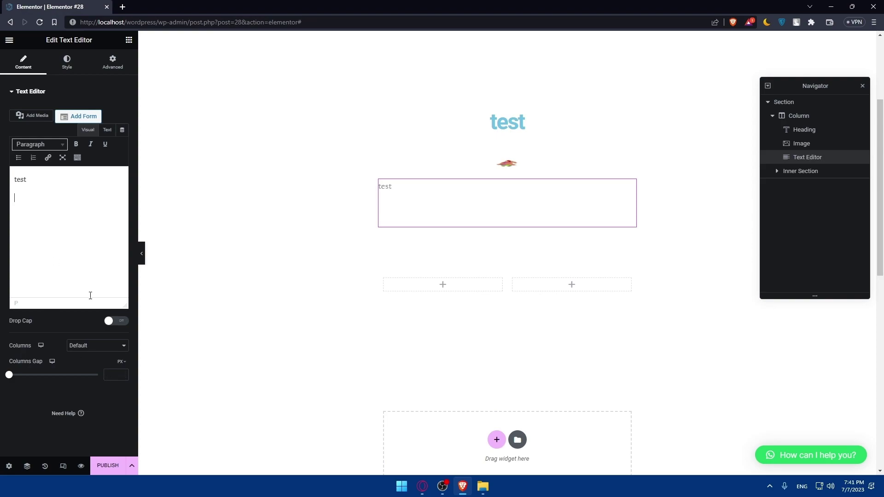
{"action": "left_click", "coordinate": [129, 39]}
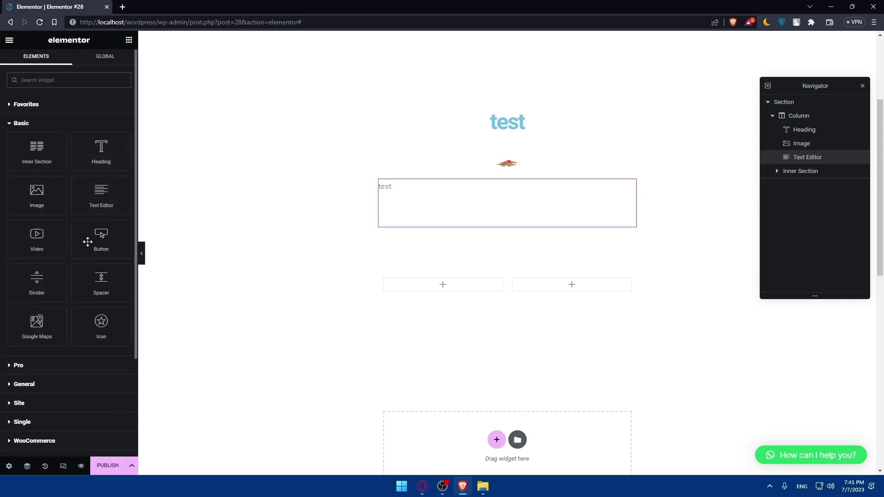
Place a Video widget below the test text and pause its placeholder clip
{"action": "left_click_drag", "start_coordinate": [37, 237], "coordinate": [156, 258]}
{"action": "left_click_drag", "start_coordinate": [36, 237], "coordinate": [484, 207]}
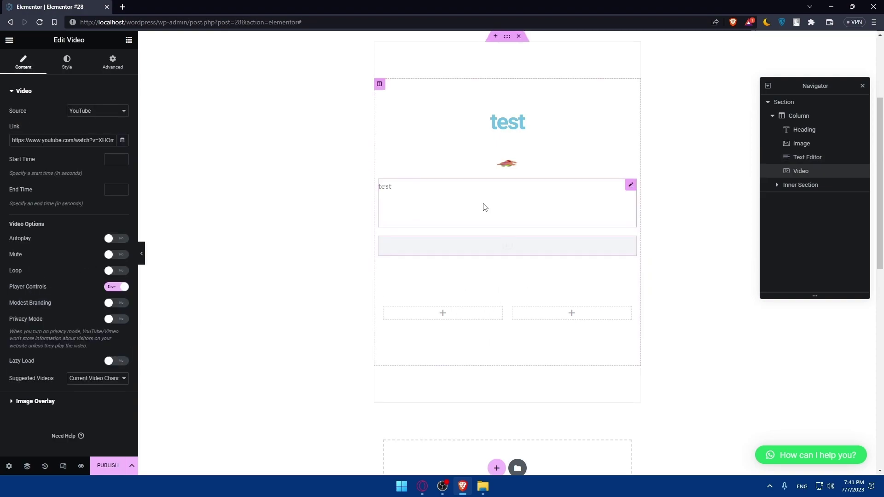
{"action": "scroll", "coordinate": [496, 277], "scroll_direction": "down", "scroll_amount": 2}
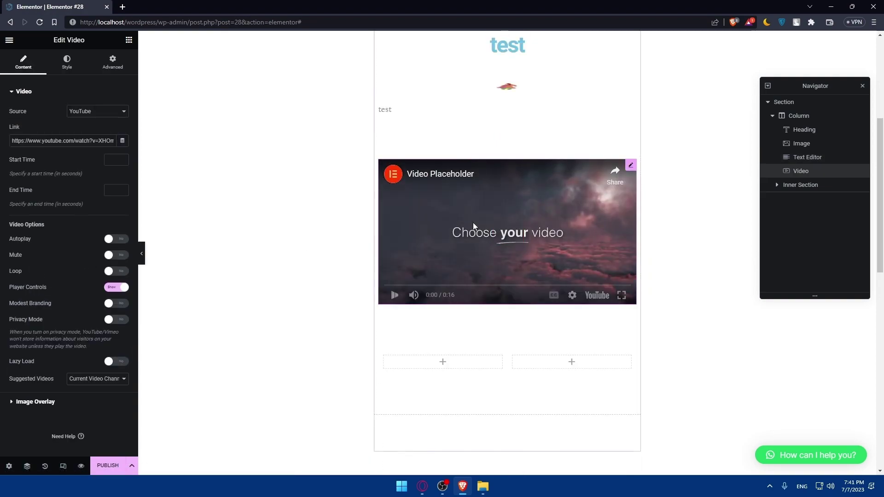
{"action": "left_click", "coordinate": [462, 227]}
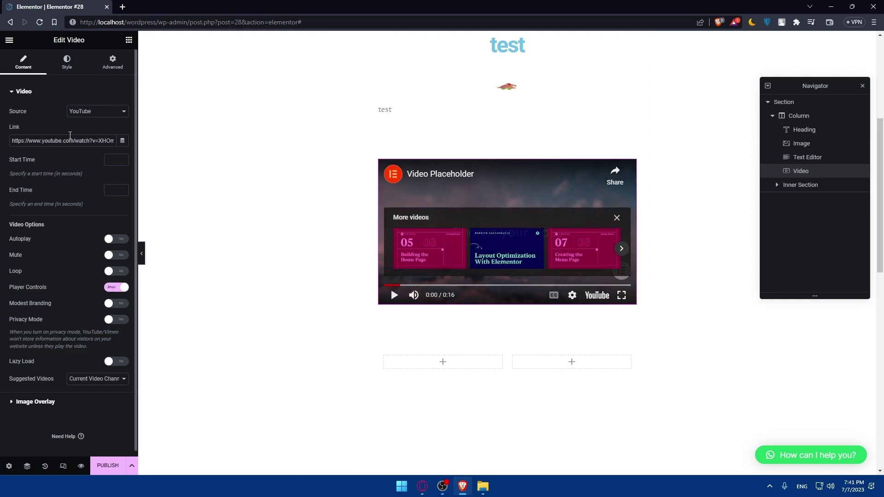
Try the Self Hosted source and media library, then set the video source back to YouTube
{"action": "left_click", "coordinate": [103, 112]}
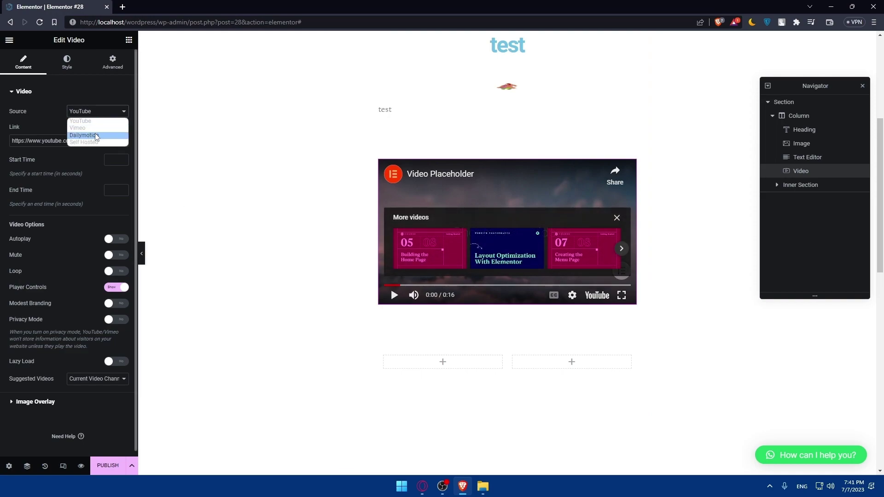
{"action": "left_click", "coordinate": [82, 142]}
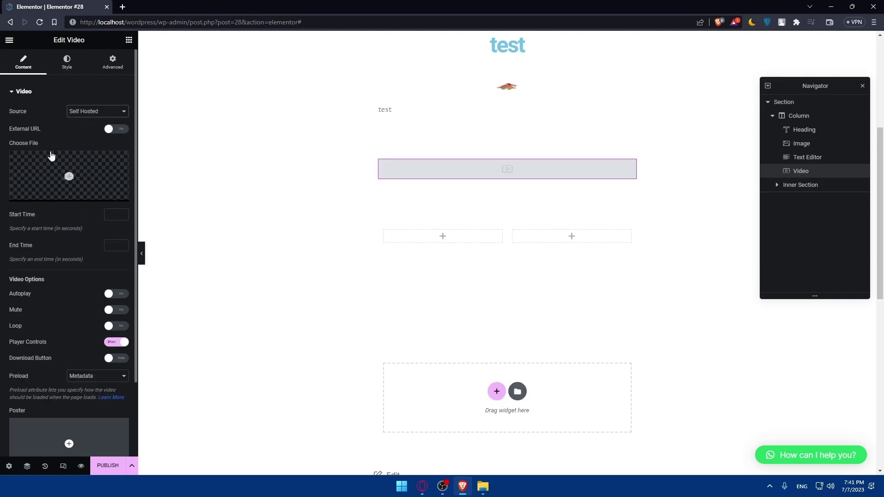
{"action": "left_click", "coordinate": [46, 155]}
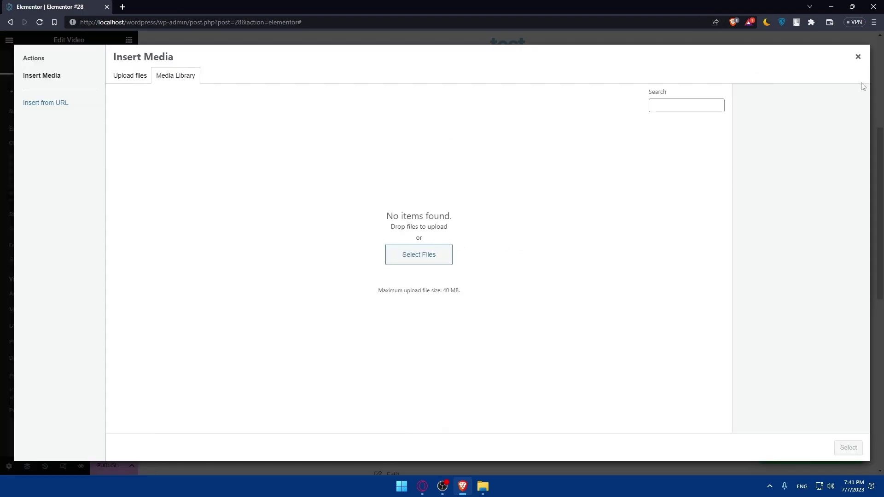
{"action": "left_click", "coordinate": [858, 56]}
{"action": "left_click", "coordinate": [97, 114]}
{"action": "left_click", "coordinate": [35, 93]}
{"action": "left_click", "coordinate": [34, 94]}
{"action": "left_click", "coordinate": [42, 97]}
{"action": "left_click", "coordinate": [96, 111]}
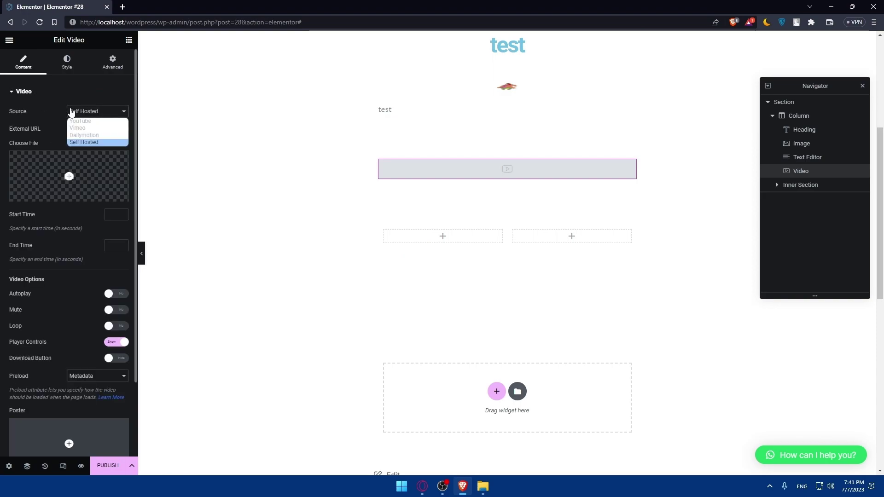
{"action": "left_click", "coordinate": [84, 120]}
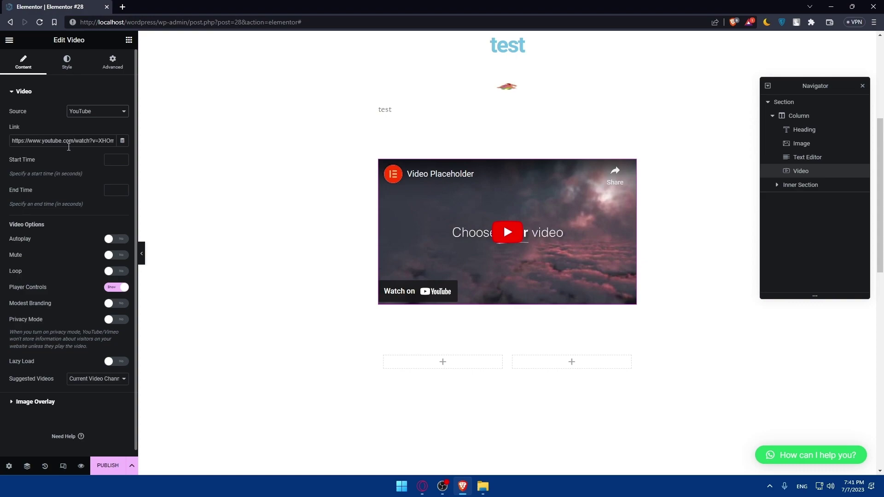
{"action": "key", "text": "alt+Tab"}
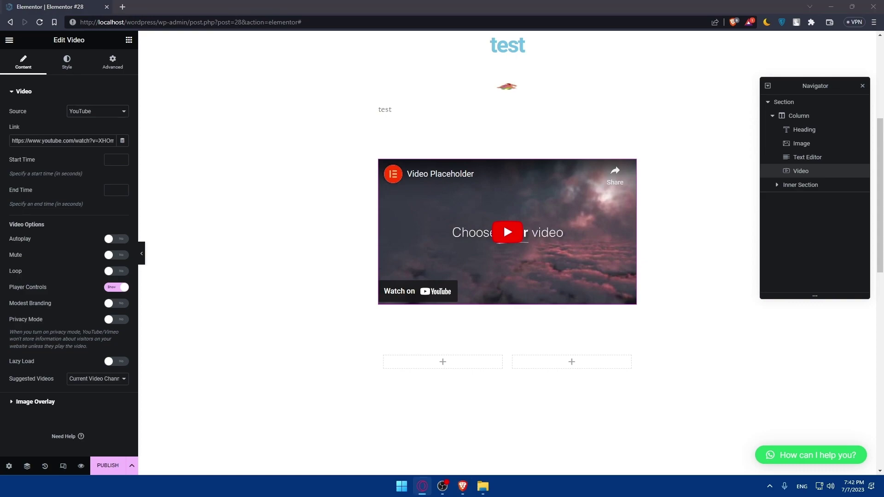
Play the embedded placeholder video, check its player settings and preview it on YouTube
{"action": "left_click", "coordinate": [506, 232]}
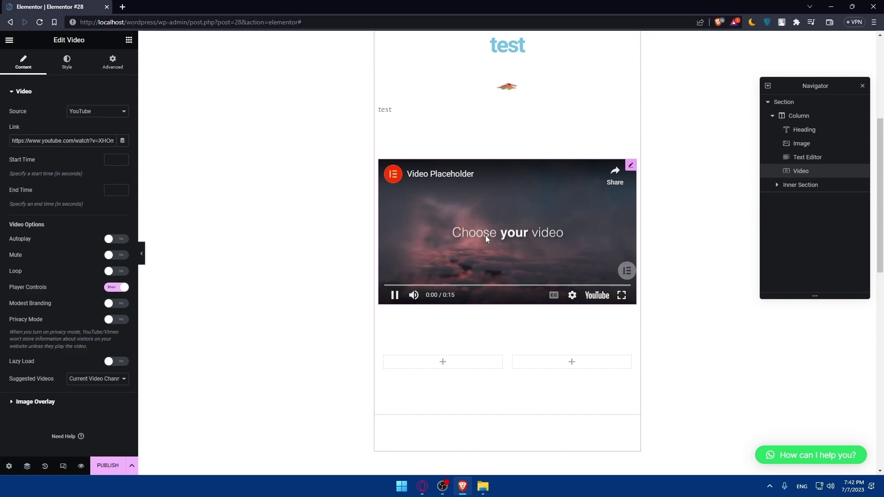
{"action": "left_click", "coordinate": [572, 295]}
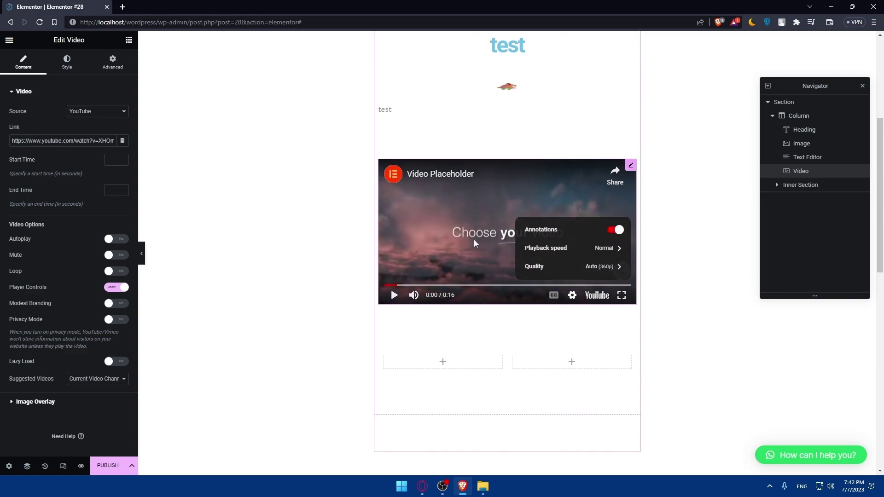
{"action": "left_click", "coordinate": [296, 288]}
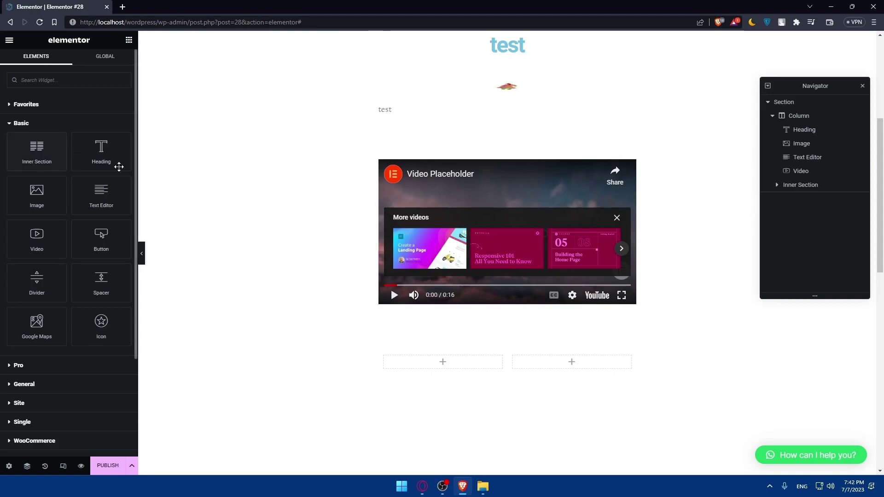
{"action": "left_click", "coordinate": [447, 183]}
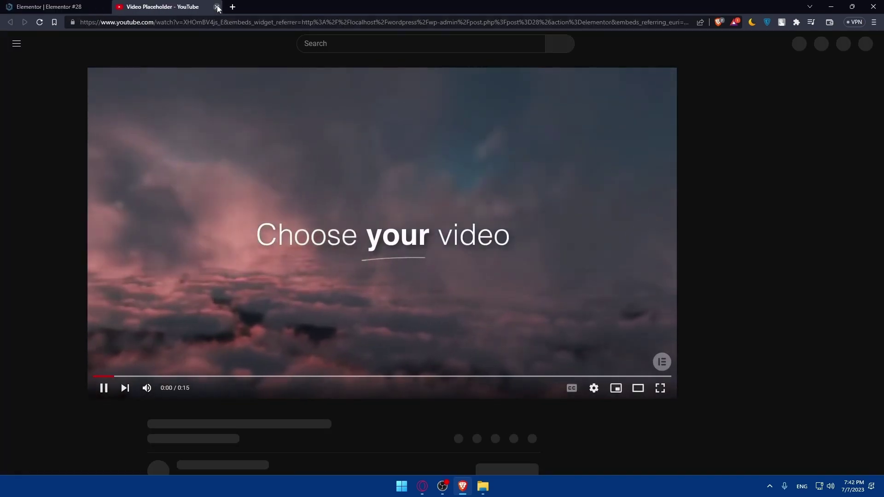
{"action": "left_click", "coordinate": [216, 8]}
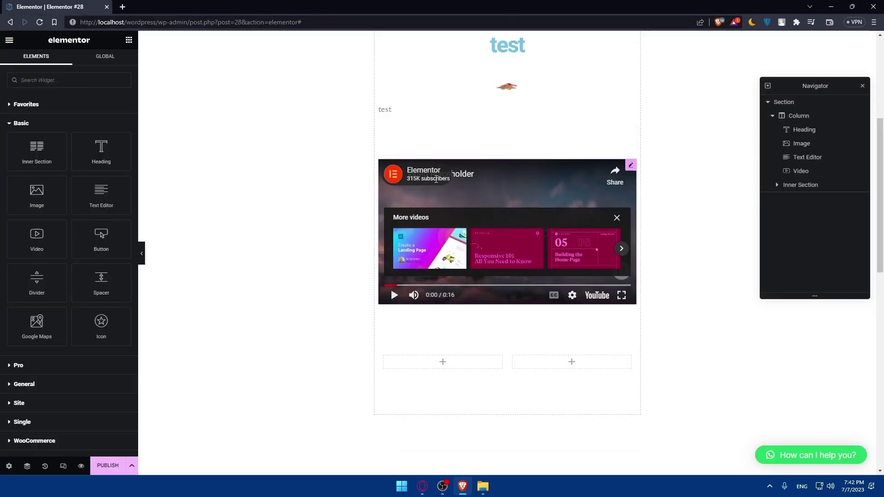
{"action": "left_click", "coordinate": [455, 175]}
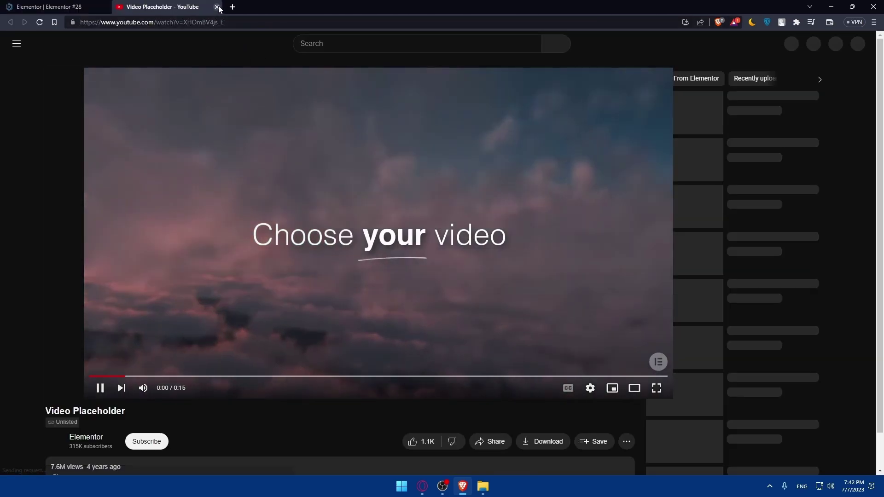
{"action": "left_click", "coordinate": [216, 7]}
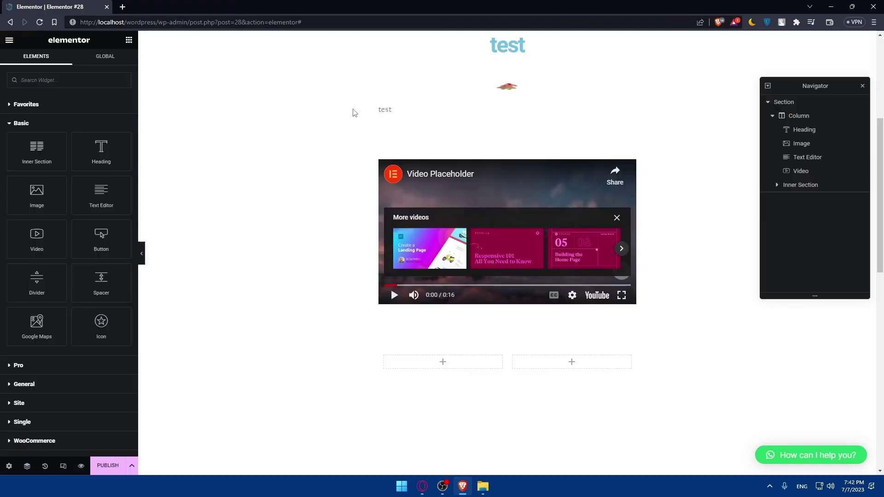
Select the image, heading and column in the Navigator, ending on the video widget
{"action": "left_click", "coordinate": [801, 171]}
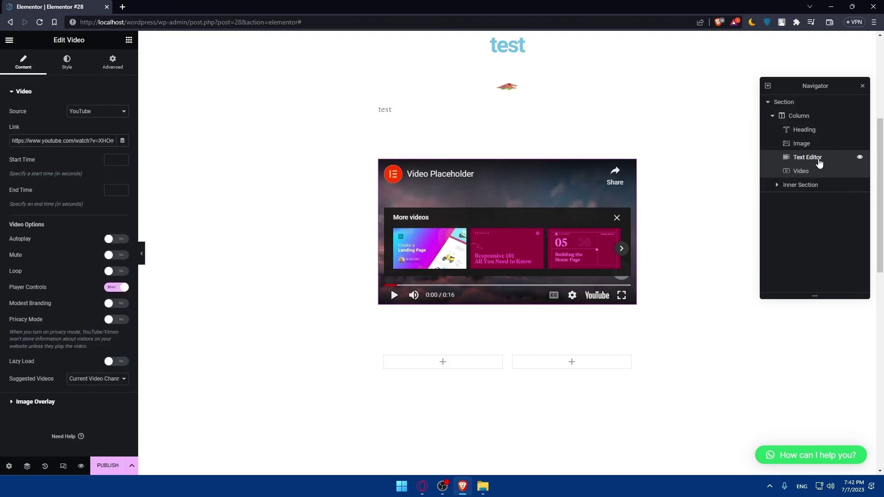
{"action": "left_click", "coordinate": [801, 143]}
{"action": "left_click", "coordinate": [804, 130]}
{"action": "left_click", "coordinate": [799, 115]}
{"action": "left_click", "coordinate": [803, 171]}
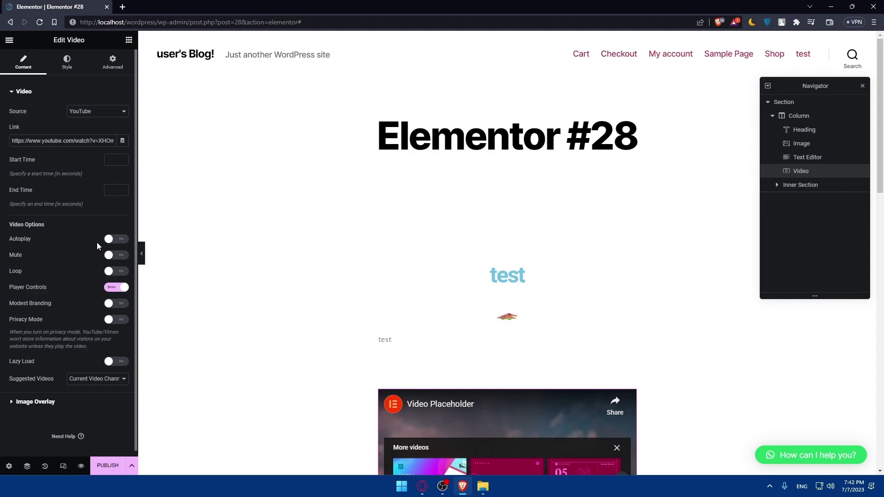
Toggle autoplay and player controls, leaving autoplay off and controls shown
{"action": "left_click", "coordinate": [123, 239]}
{"action": "left_click", "coordinate": [123, 239]}
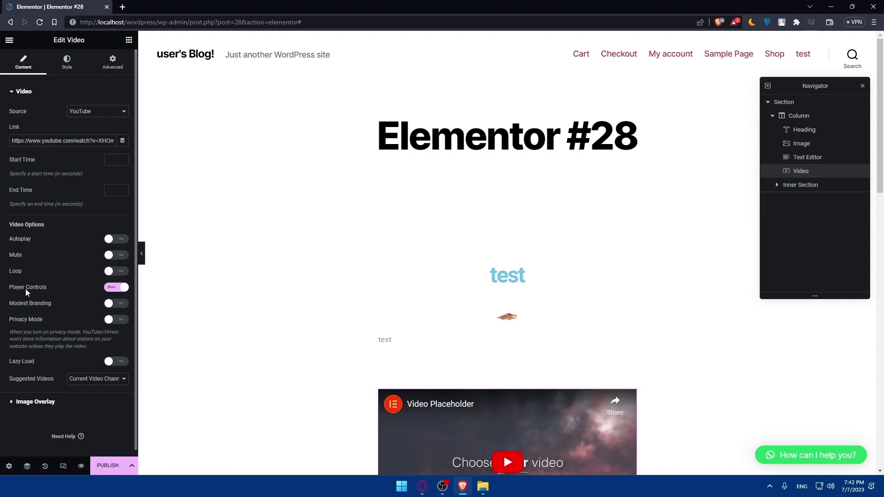
{"action": "scroll", "coordinate": [58, 248], "scroll_direction": "down", "scroll_amount": 1}
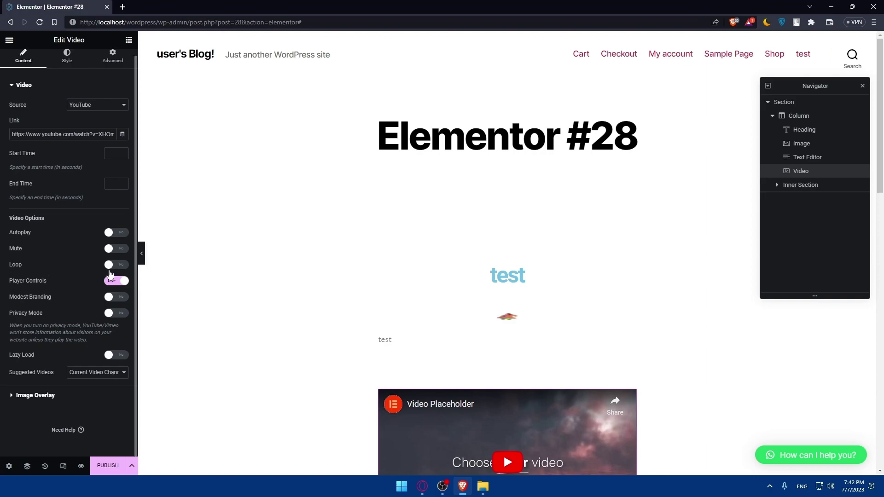
{"action": "left_click", "coordinate": [120, 282]}
{"action": "left_click", "coordinate": [120, 282]}
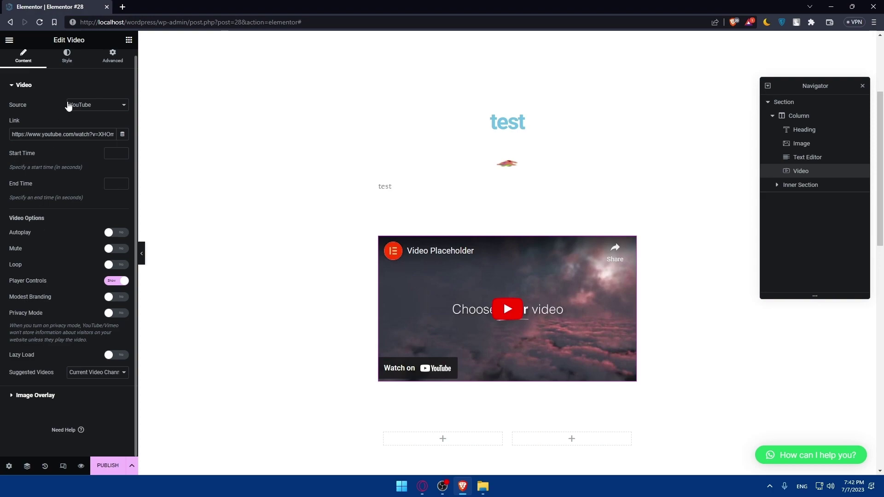
Try video aspect ratios 1:1, 9:16 and 4:3 in the Style tab, settling on 3:2
{"action": "left_click", "coordinate": [68, 62]}
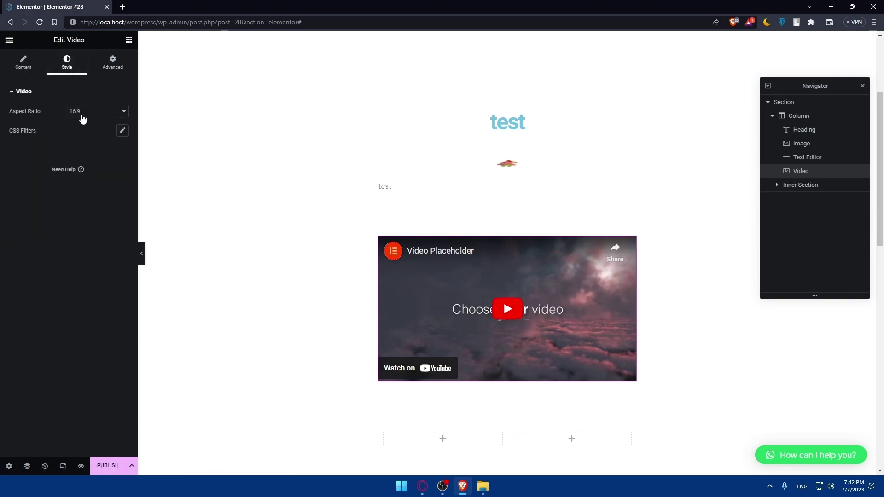
{"action": "left_click", "coordinate": [83, 114]}
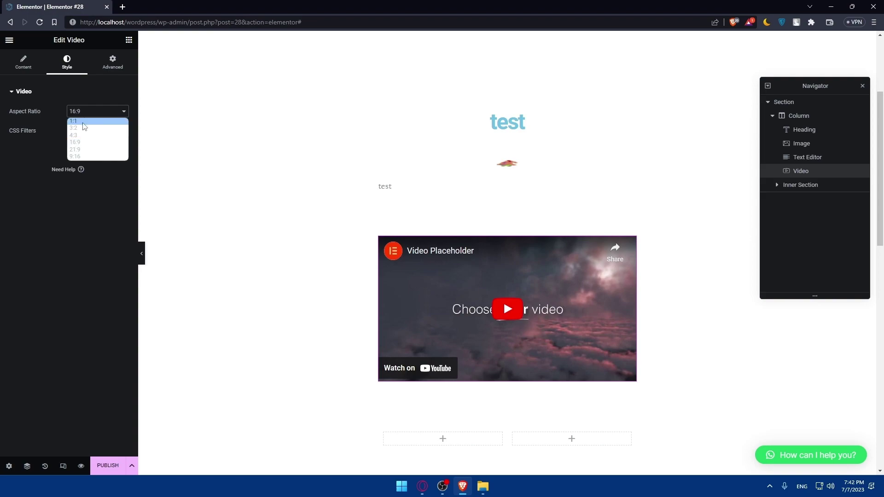
{"action": "left_click", "coordinate": [83, 121]}
{"action": "left_click", "coordinate": [88, 111]}
{"action": "left_click", "coordinate": [82, 157]}
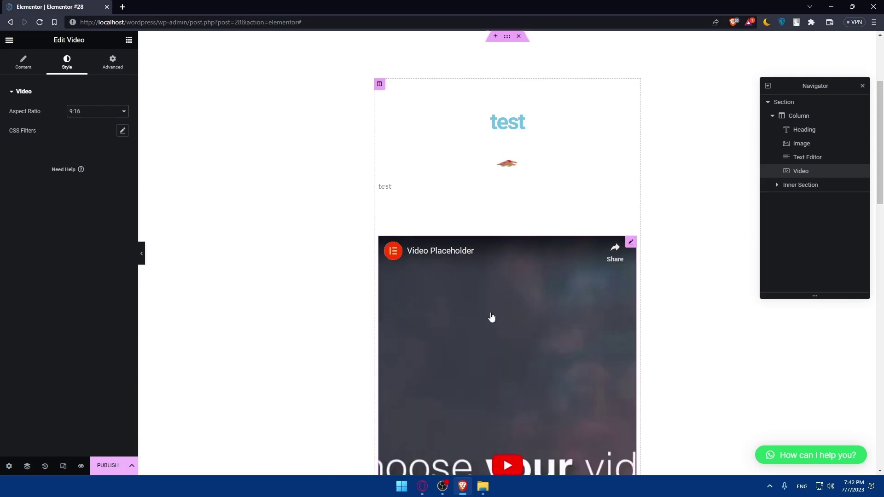
{"action": "left_click", "coordinate": [92, 114]}
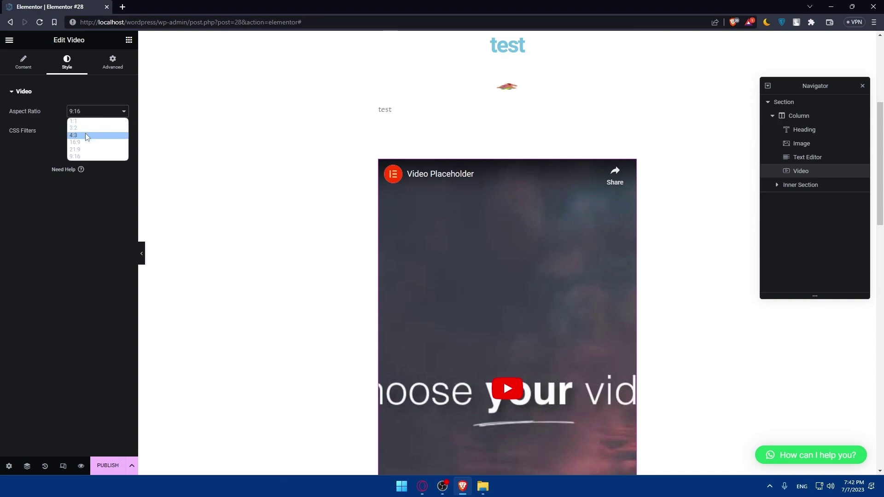
{"action": "left_click", "coordinate": [80, 141]}
{"action": "left_click", "coordinate": [91, 111]}
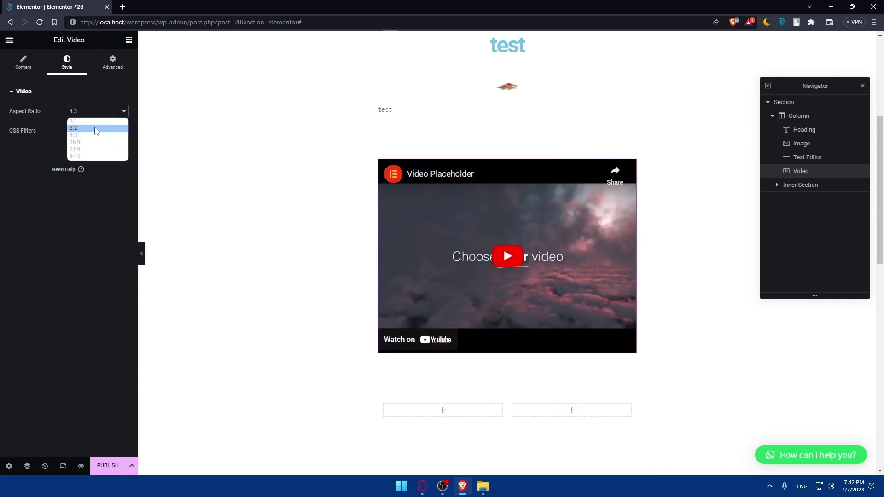
{"action": "left_click", "coordinate": [92, 130]}
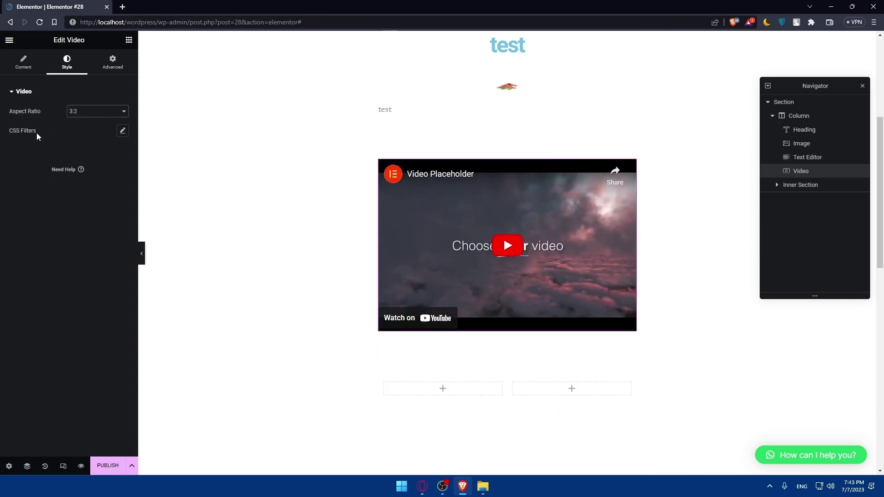
{"action": "left_click", "coordinate": [115, 66]}
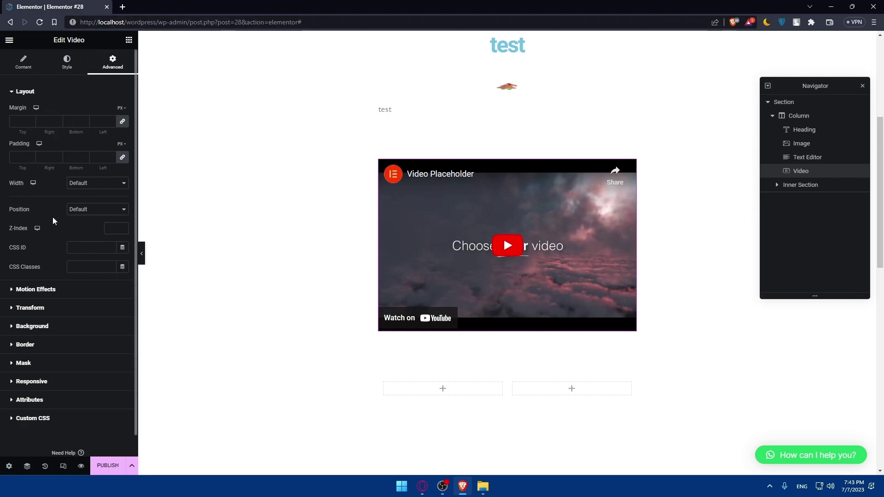
Add a Button widget above the video with the text 'test'
{"action": "left_click", "coordinate": [129, 40]}
{"action": "left_click_drag", "start_coordinate": [95, 237], "coordinate": [501, 147]}
{"action": "left_click_drag", "start_coordinate": [101, 237], "coordinate": [475, 146]}
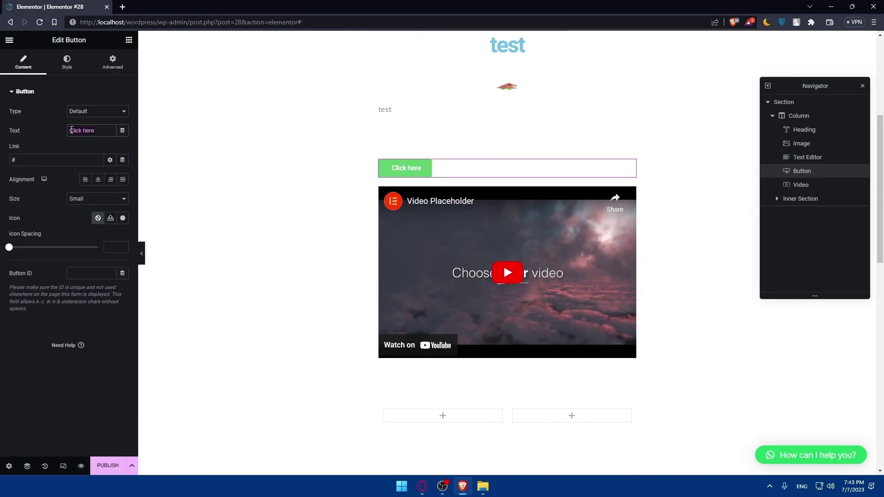
{"action": "type", "text": "test"}
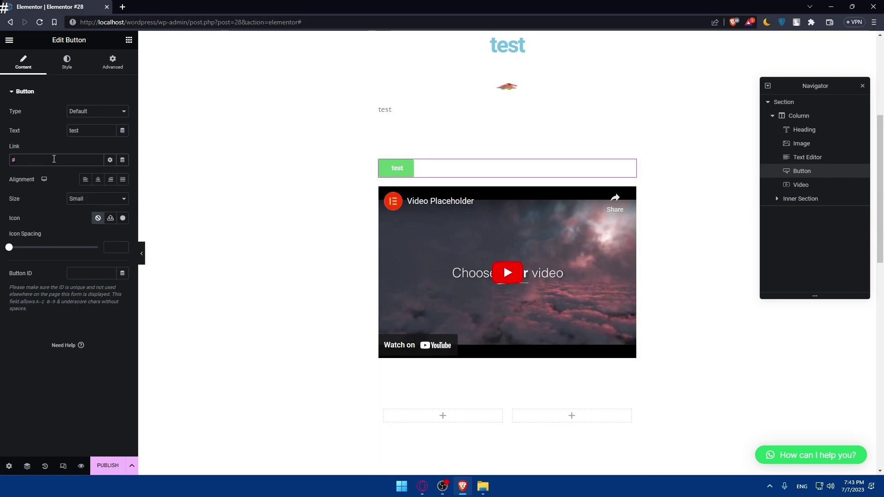
Make the button full-width Justified, Success type, with icon spacing 19
{"action": "left_click", "coordinate": [97, 179]}
{"action": "left_click", "coordinate": [98, 179]}
{"action": "left_click", "coordinate": [110, 179]}
{"action": "left_click", "coordinate": [122, 179]}
{"action": "left_click", "coordinate": [95, 116]}
{"action": "left_click", "coordinate": [92, 133]}
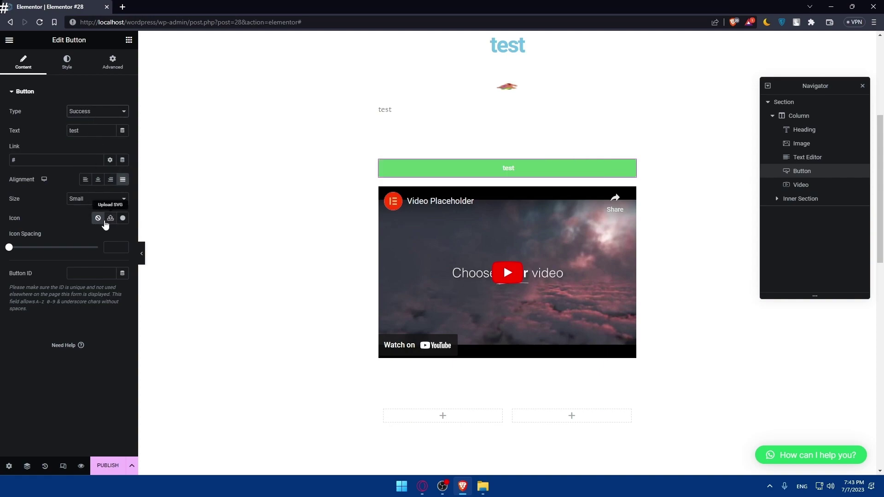
{"action": "left_click_drag", "start_coordinate": [9, 247], "coordinate": [42, 248]}
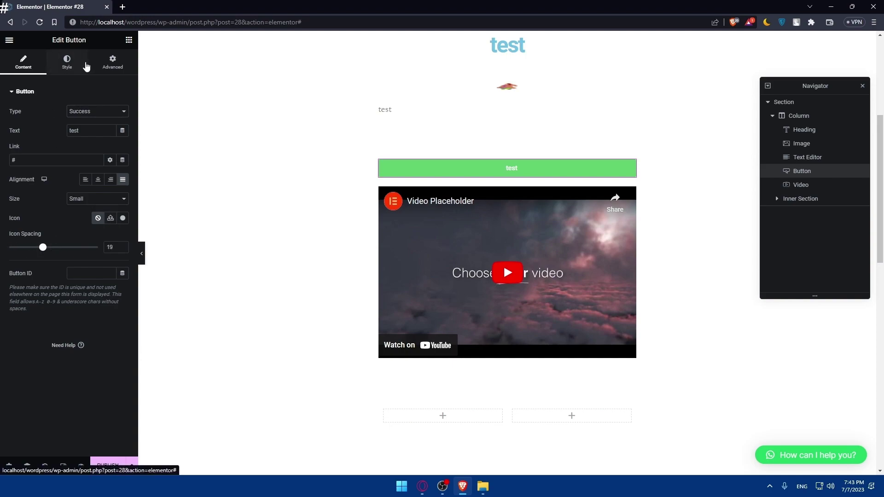
{"action": "left_click", "coordinate": [81, 65]}
{"action": "left_click", "coordinate": [129, 40]}
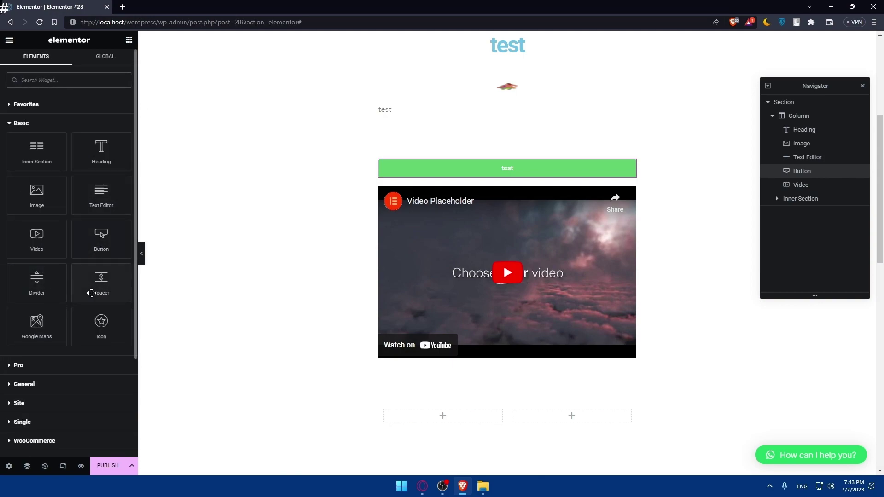
Add a Google Map showing the London Eye between the button and the video
{"action": "type", "text": "-"}
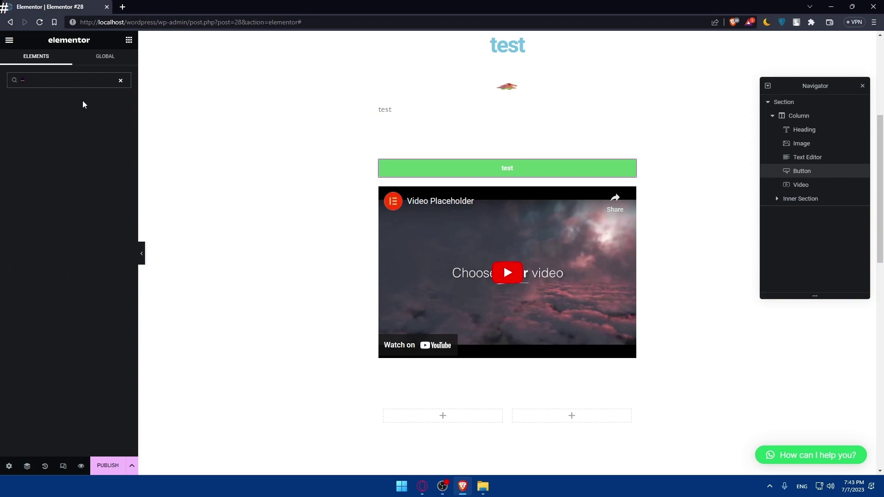
{"action": "key", "text": "BackSpace"}
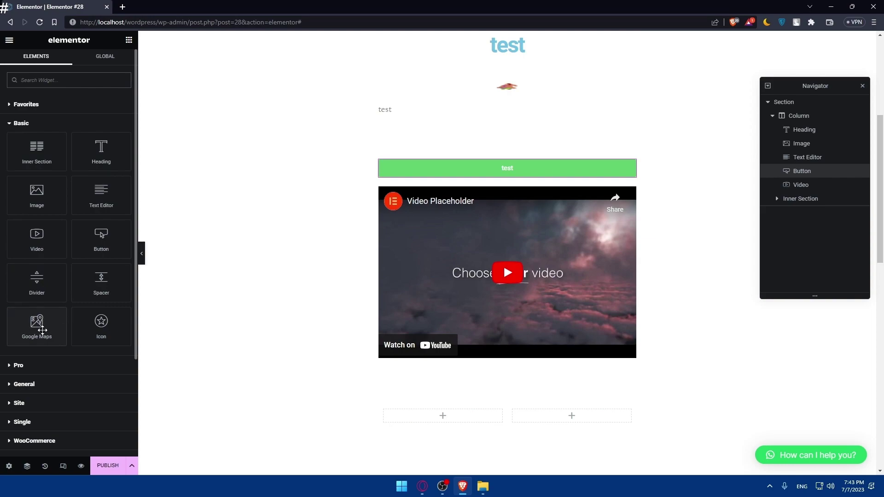
{"action": "left_click_drag", "start_coordinate": [45, 331], "coordinate": [479, 211]}
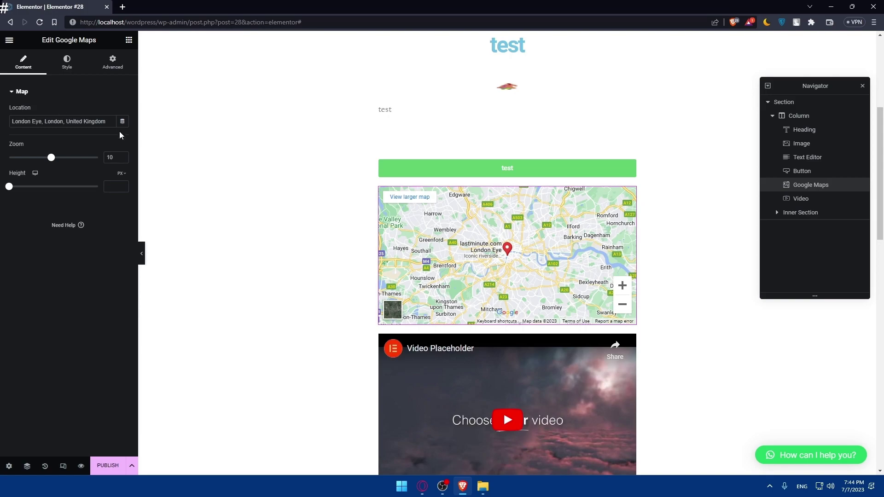
Place a star Icon widget above the map and check its Style and Advanced settings
{"action": "left_click", "coordinate": [129, 39]}
{"action": "left_click_drag", "start_coordinate": [112, 329], "coordinate": [487, 189]}
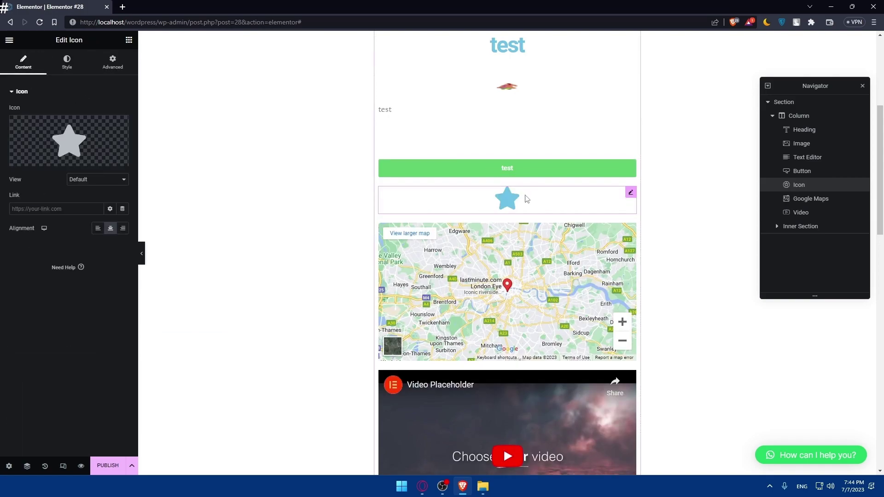
{"action": "left_click", "coordinate": [52, 69]}
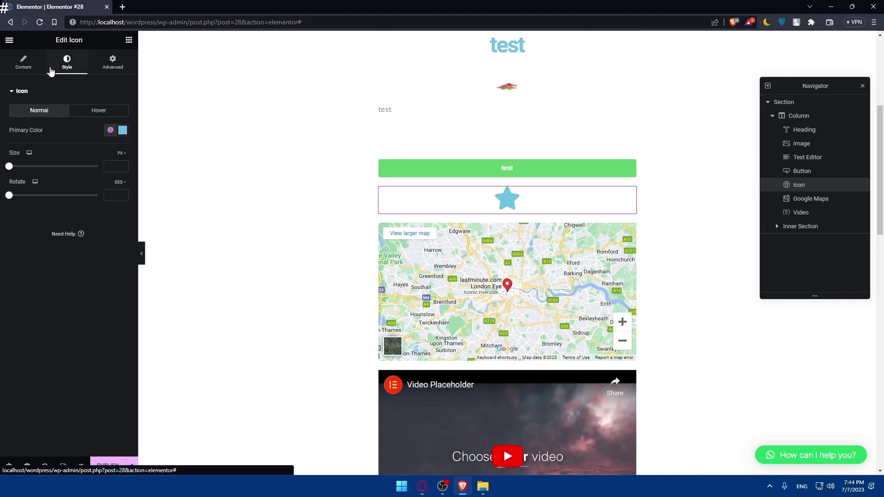
{"action": "left_click", "coordinate": [112, 64]}
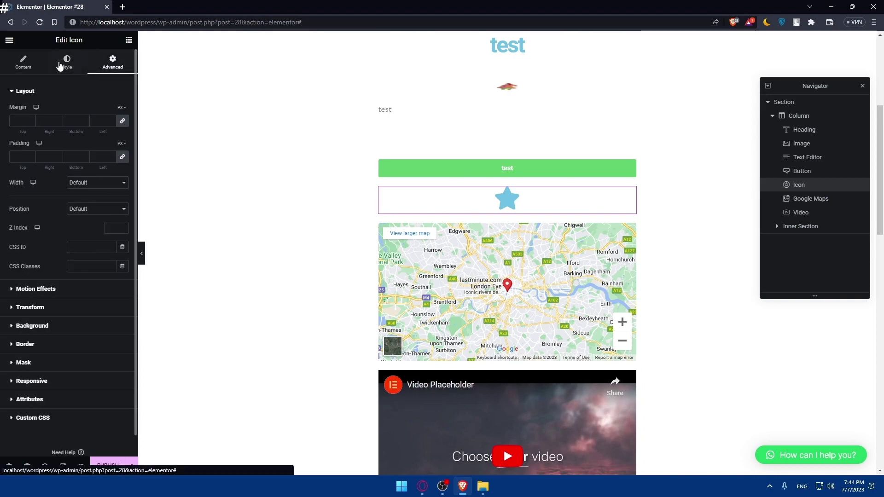
{"action": "left_click", "coordinate": [129, 40]}
Select the section holding all the widgets in the Navigator and delete it
{"action": "left_click", "coordinate": [790, 105]}
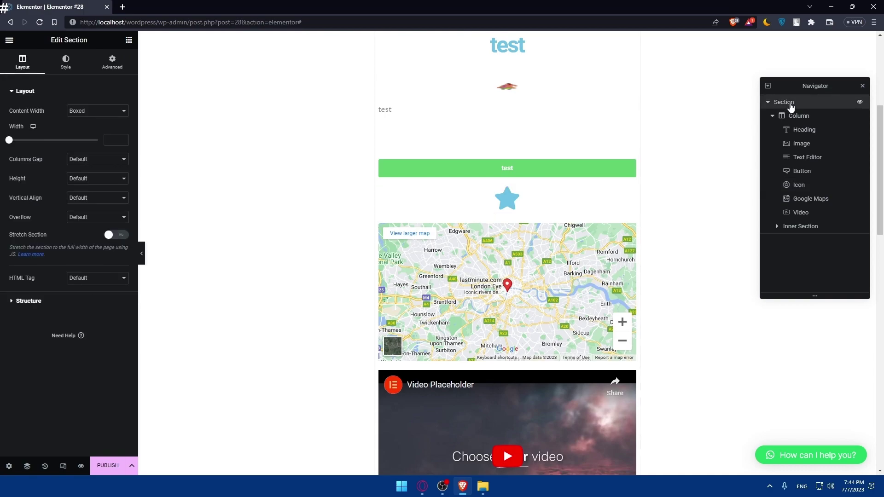
{"action": "key", "text": "Delete"}
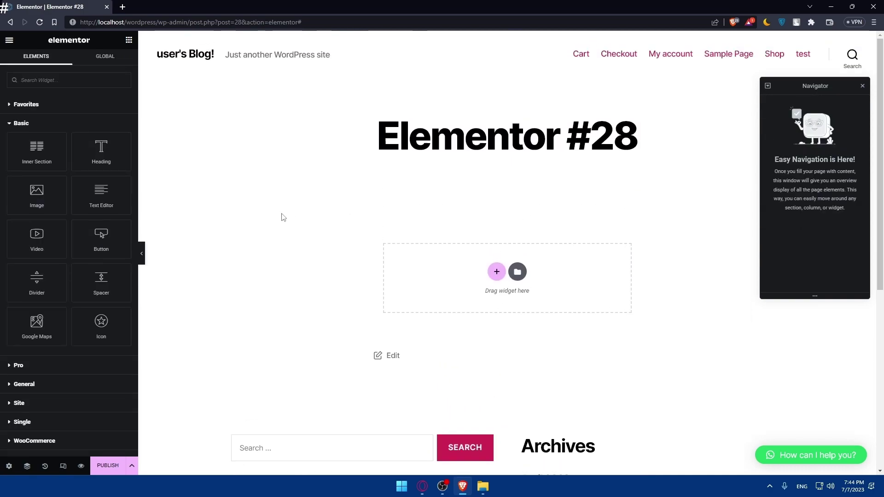